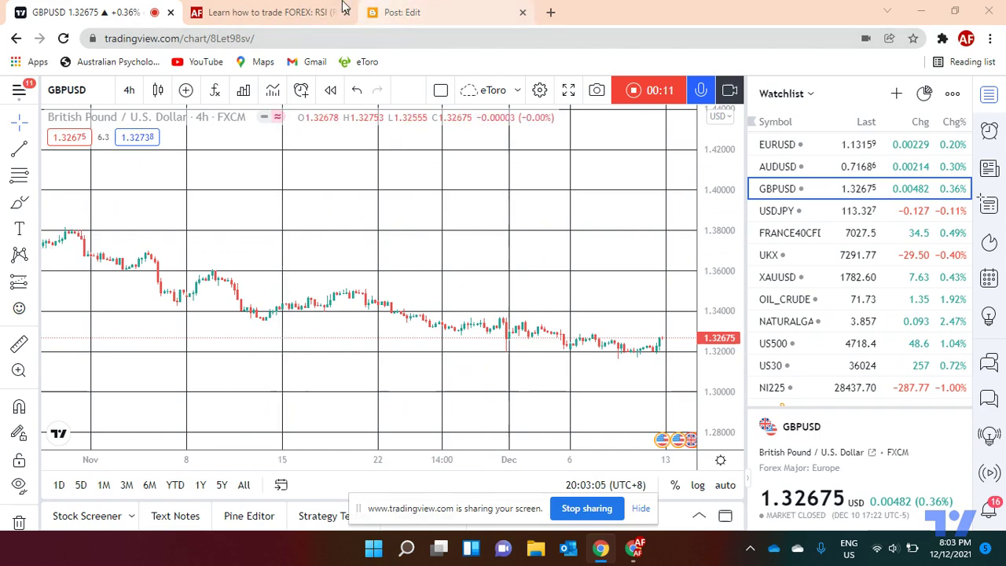
Bring up the Blogger draft 'Kairi Relative Index - Oscillator' with its Sell/Buy rules
left_click(420, 13)
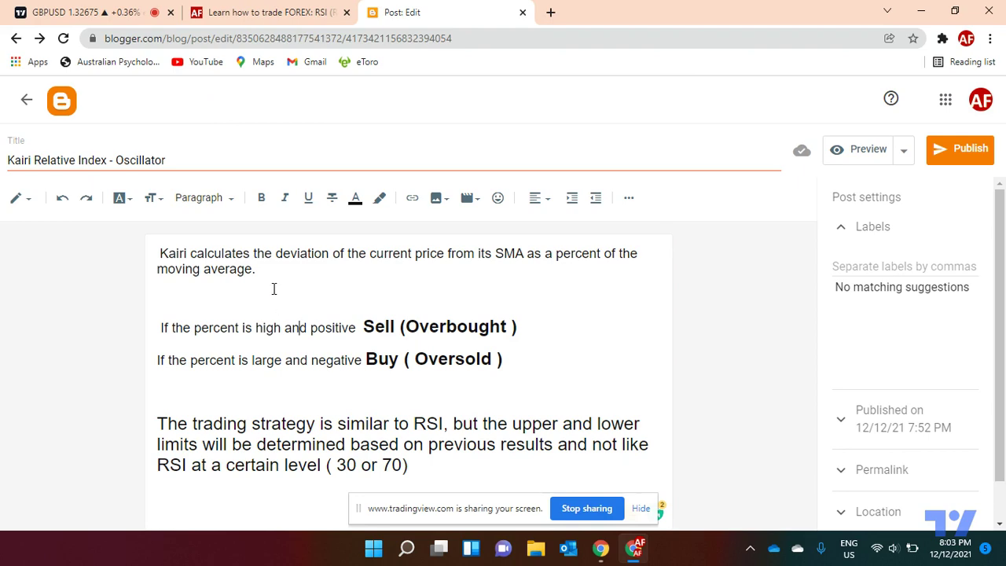
Read through the RSI lesson blog post, then return to the GBPUSD chart
left_click(270, 15)
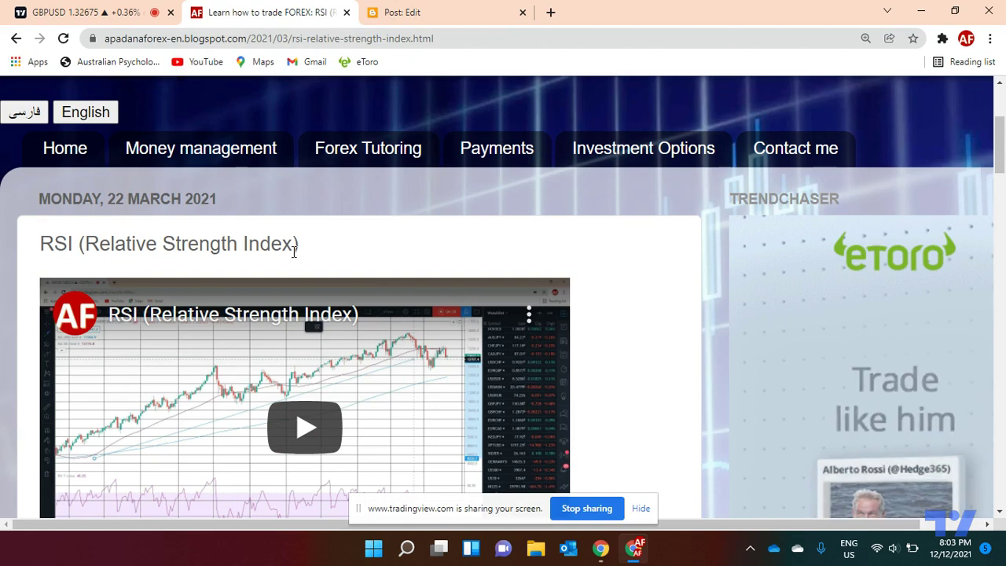
scroll(358, 253, "down", 2)
scroll(358, 253, "up", 2)
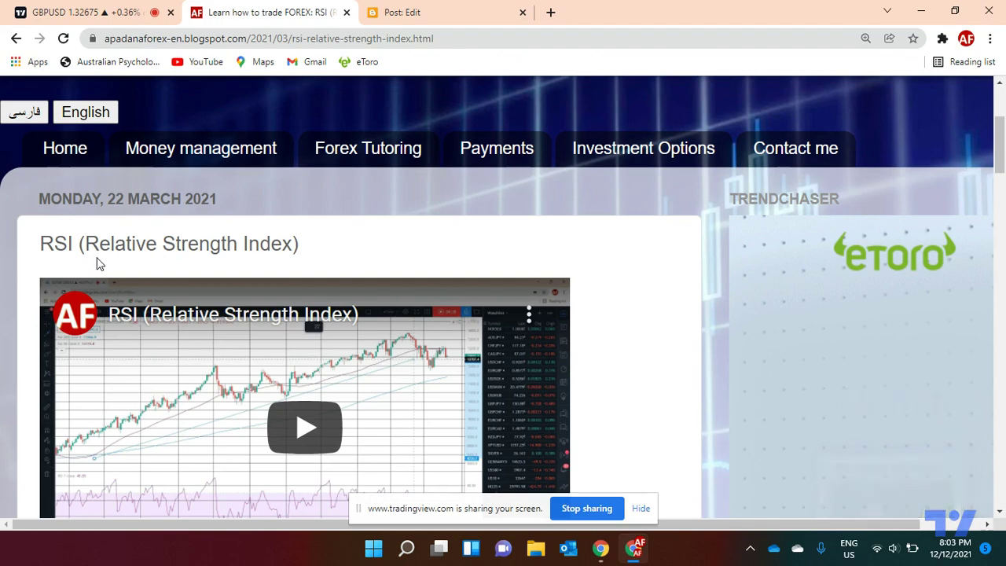
scroll(97, 263, "down", 3)
scroll(97, 263, "down", 4)
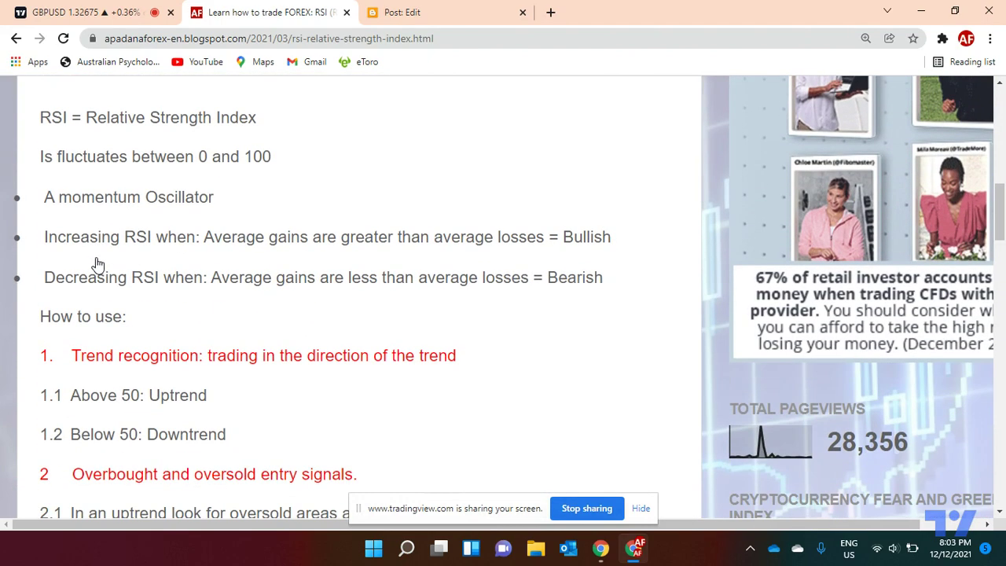
scroll(96, 263, "up", 2)
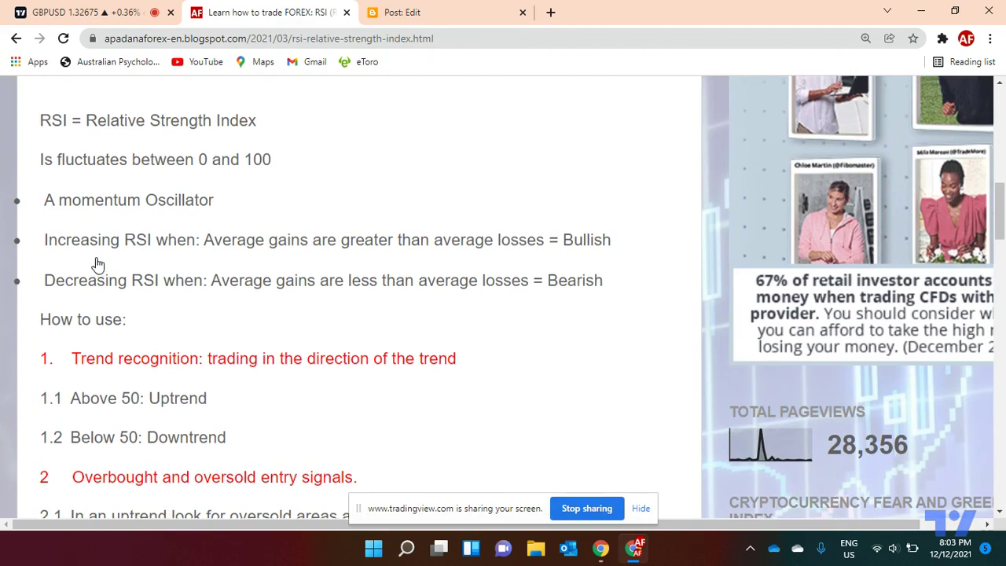
scroll(97, 263, "up", 2)
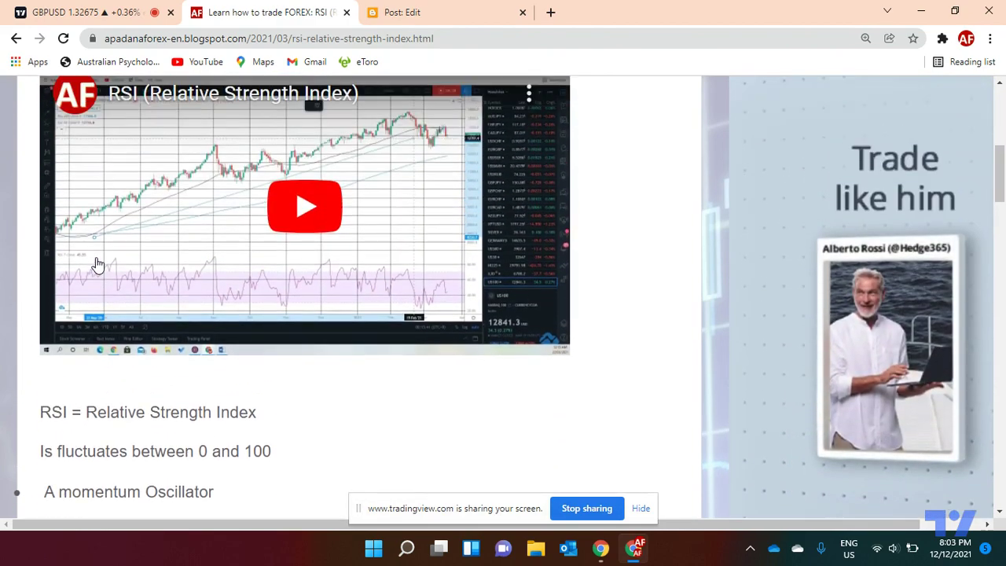
scroll(97, 263, "down", 10)
scroll(97, 264, "up", 11)
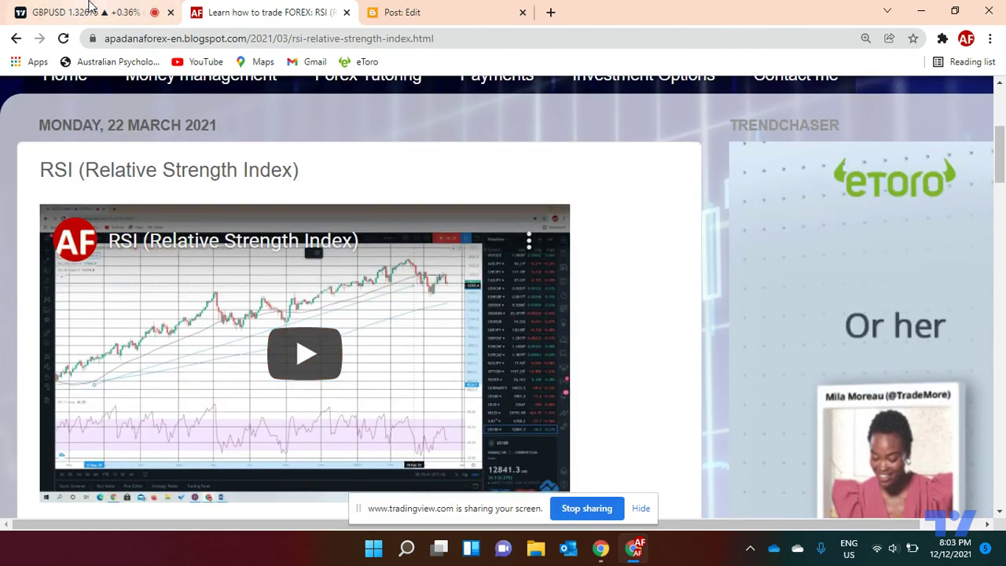
left_click(90, 9)
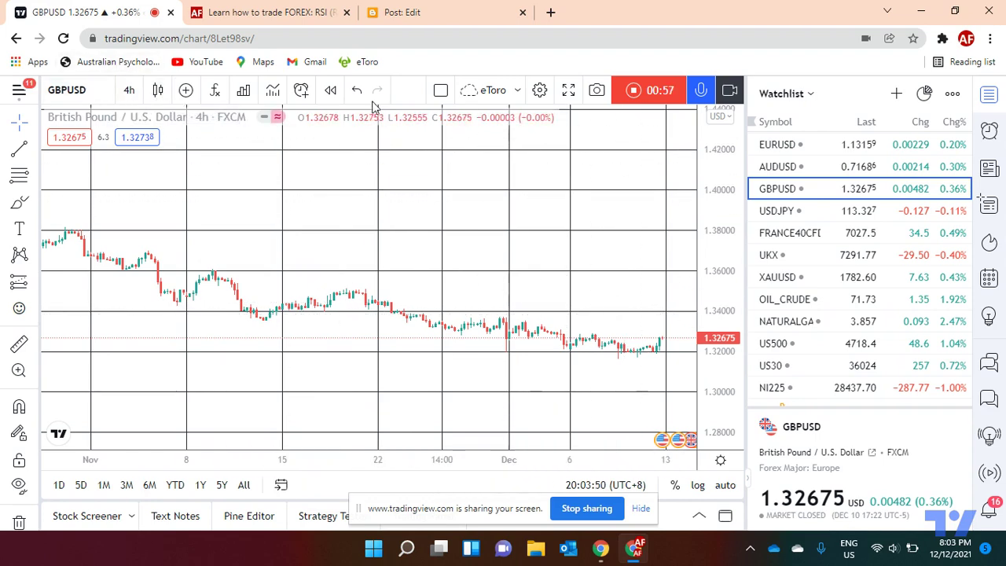
Add the Relative Strength Index (RSI 14 close) indicator beneath the GBPUSD 4h chart
left_click(539, 91)
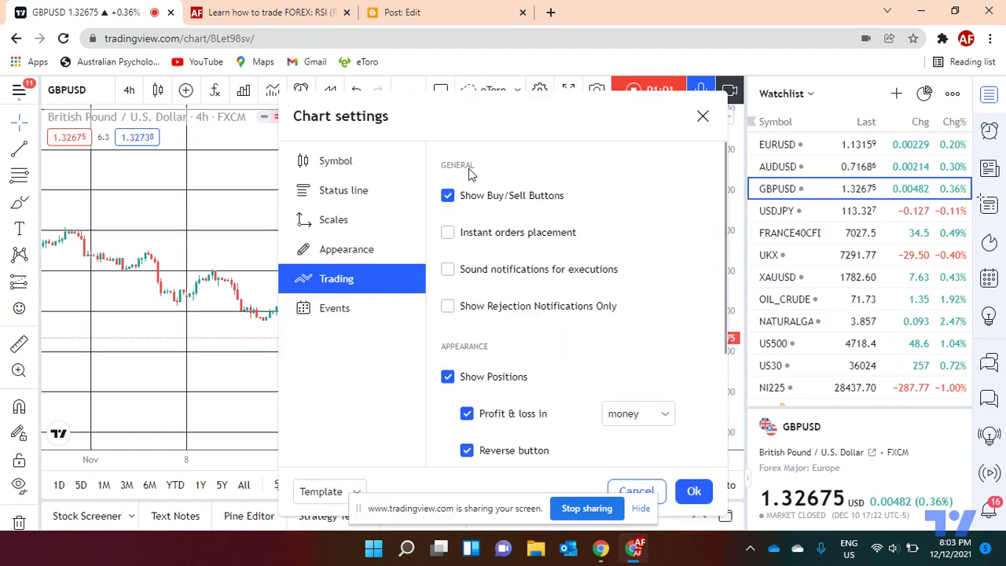
left_click(702, 117)
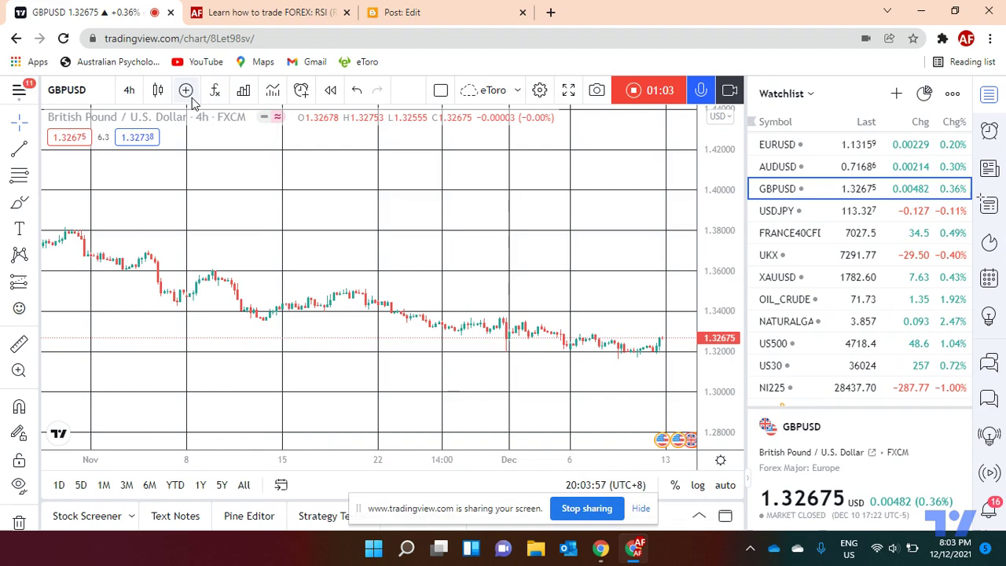
left_click(225, 97)
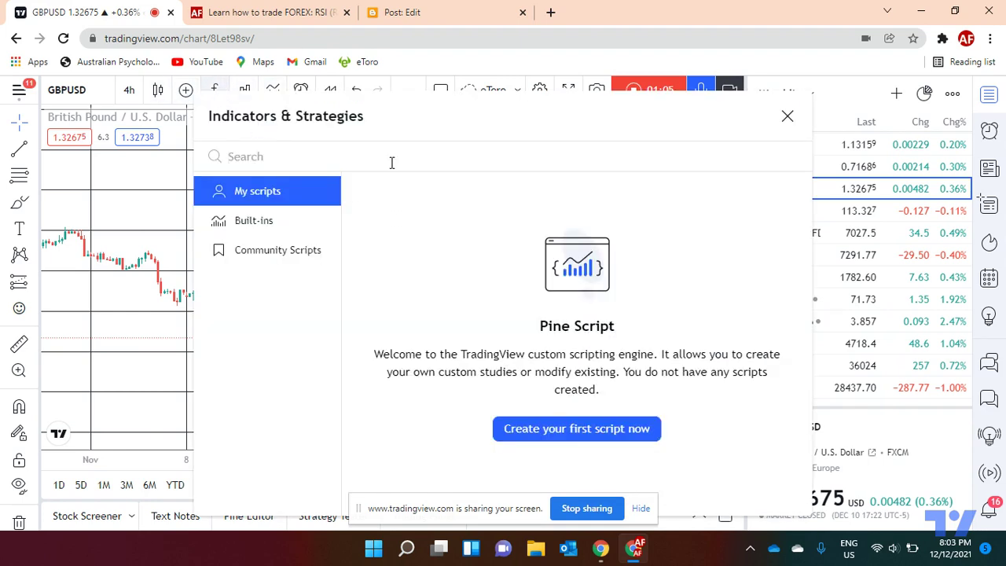
type("r")
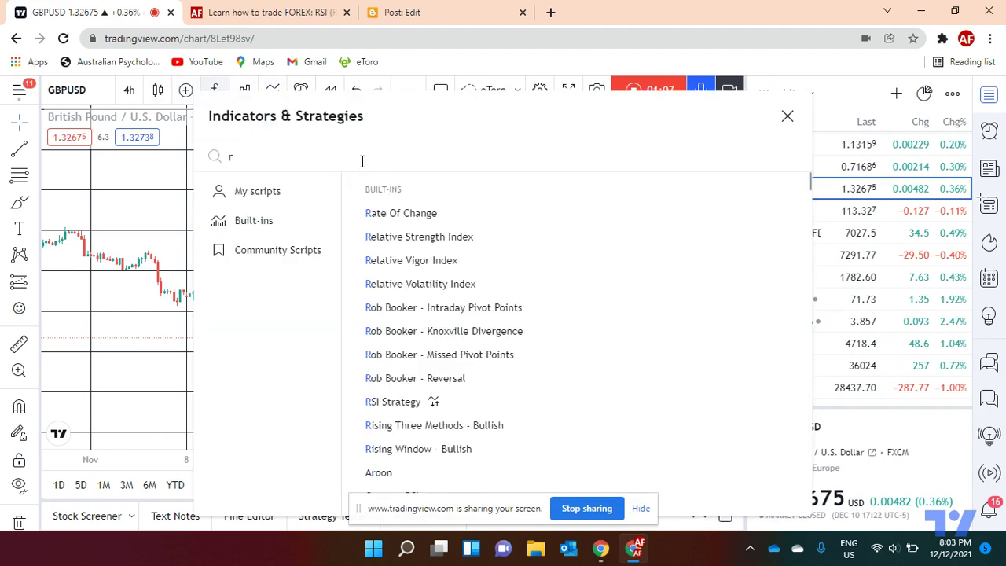
type("si")
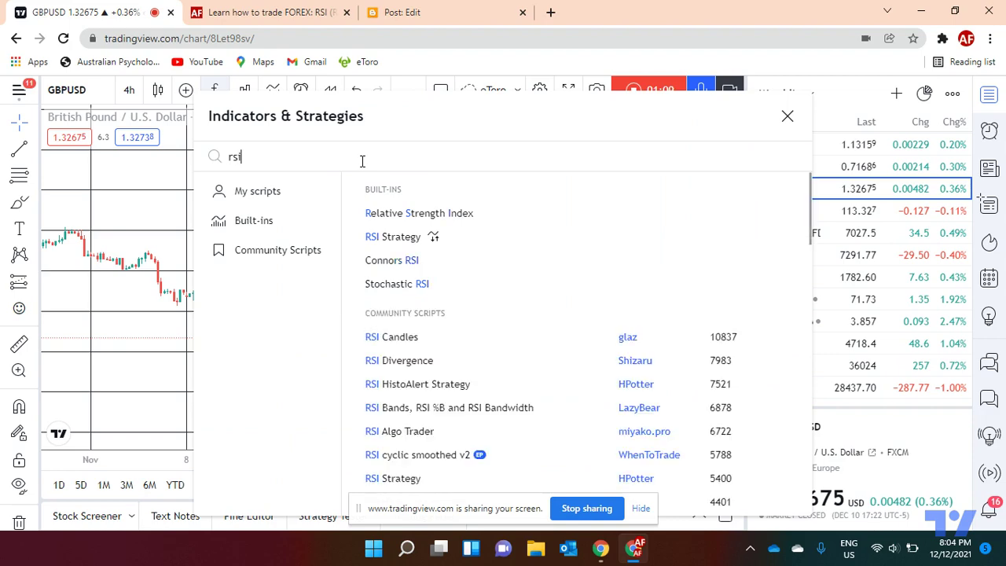
left_click(408, 217)
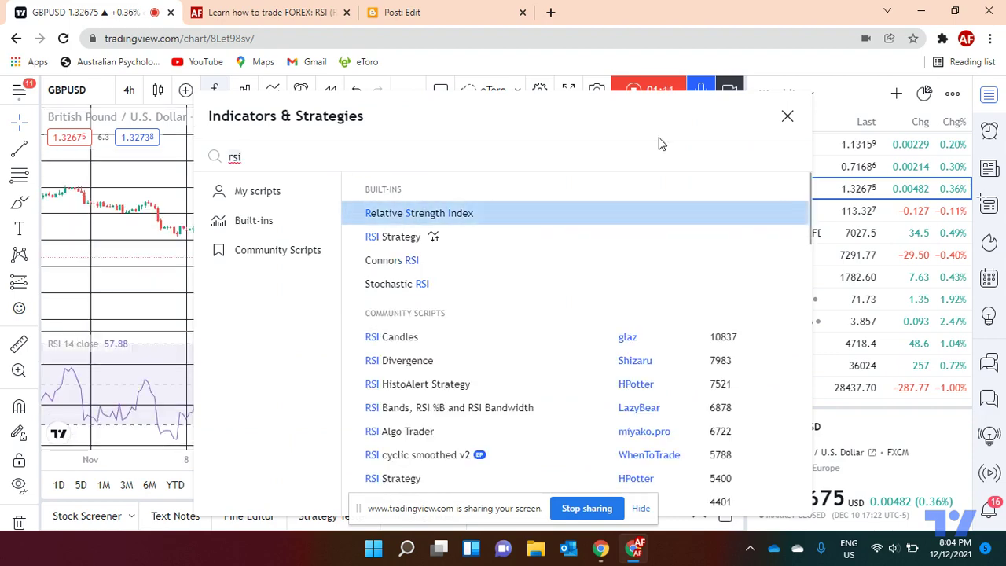
left_click(787, 117)
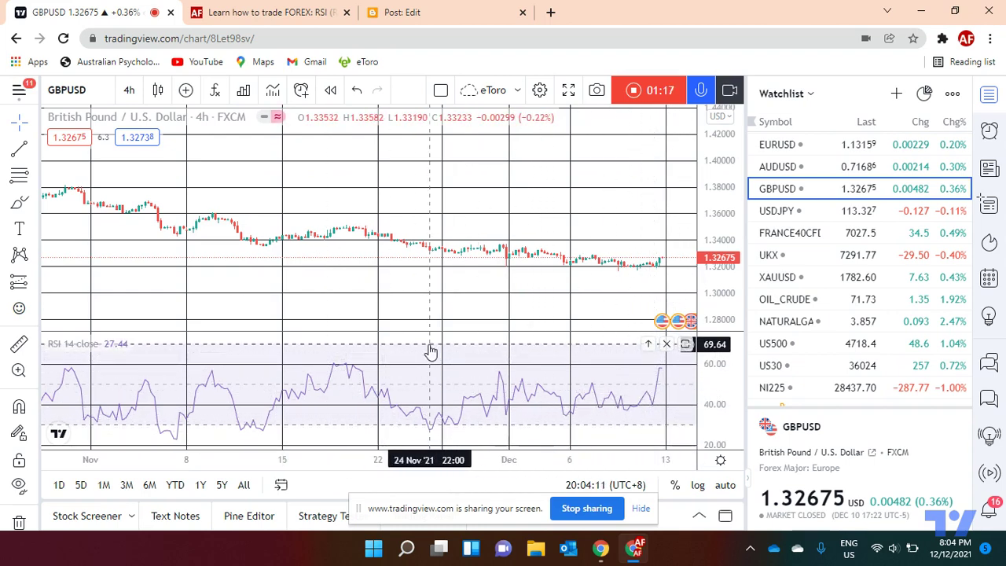
Zoom the chart, drag the pane divider to shorten the RSI pane, and open Indicators & Strategies
scroll(429, 346, "down", 4)
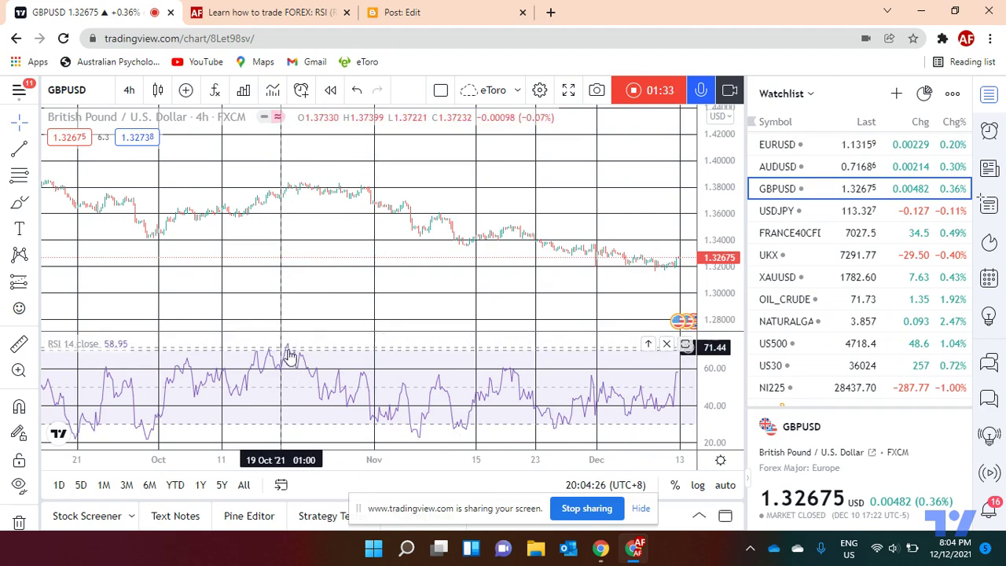
scroll(315, 349, "down", 1)
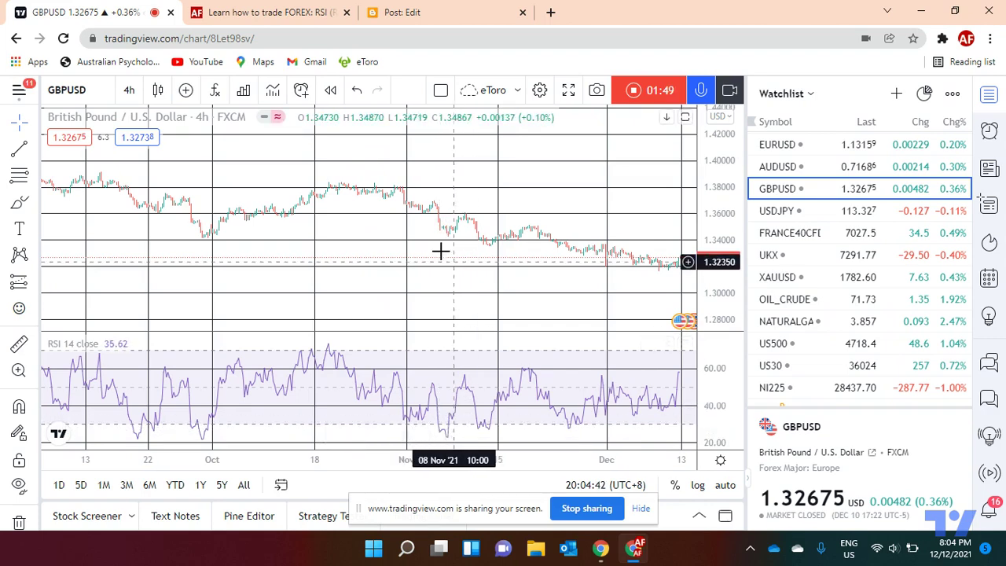
scroll(431, 238, "up", 2)
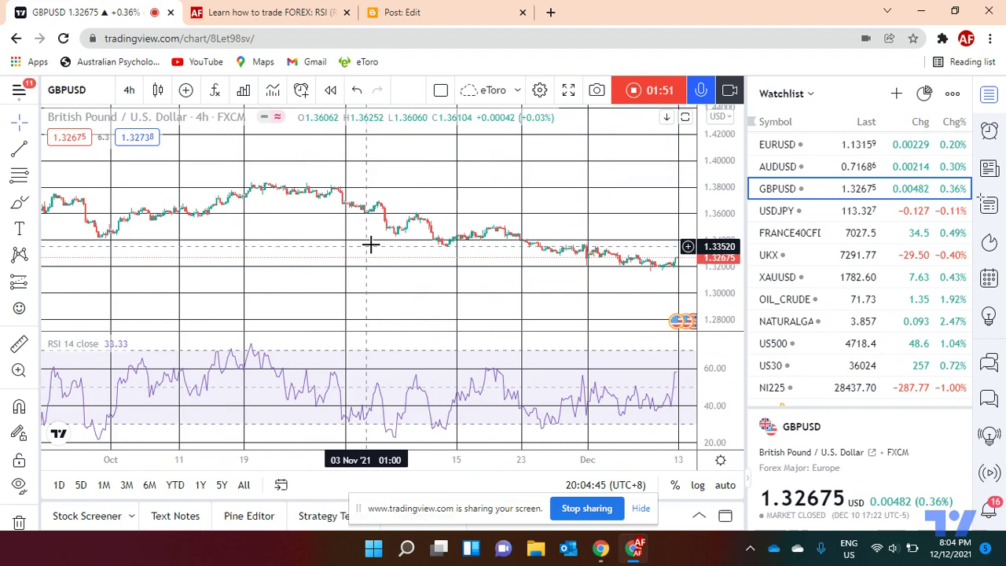
scroll(393, 431, "up", 1)
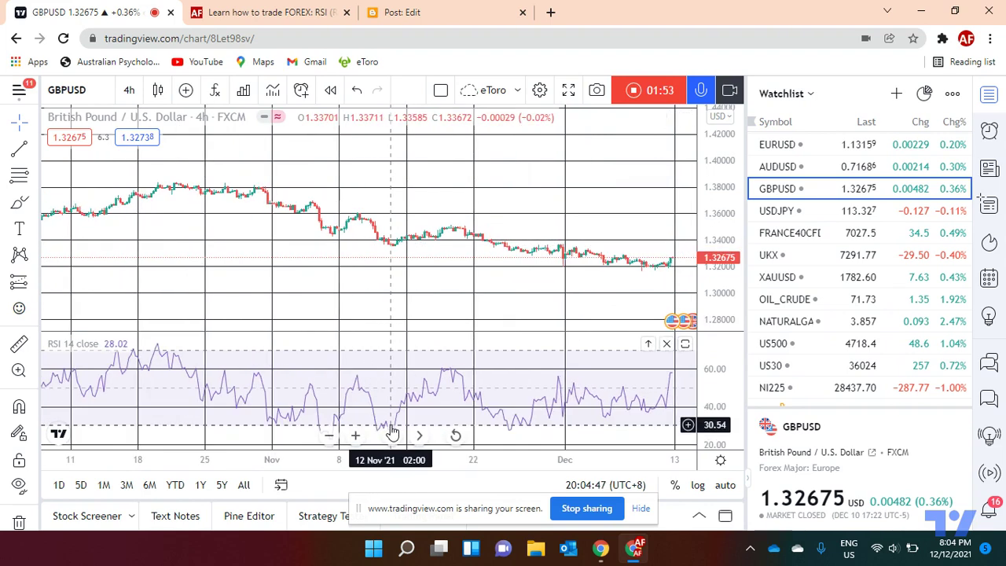
scroll(316, 433, "up", 1)
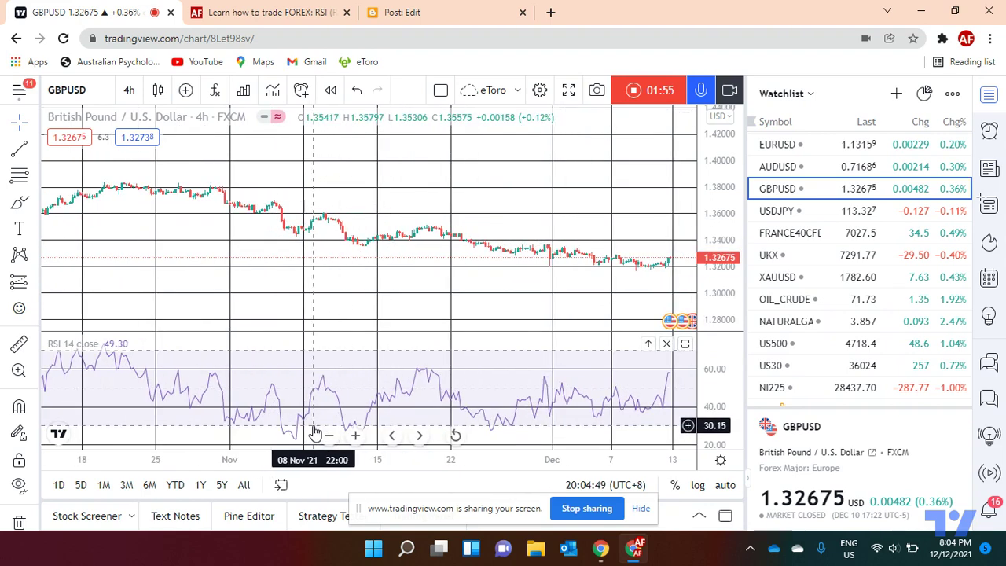
scroll(419, 372, "down", 3)
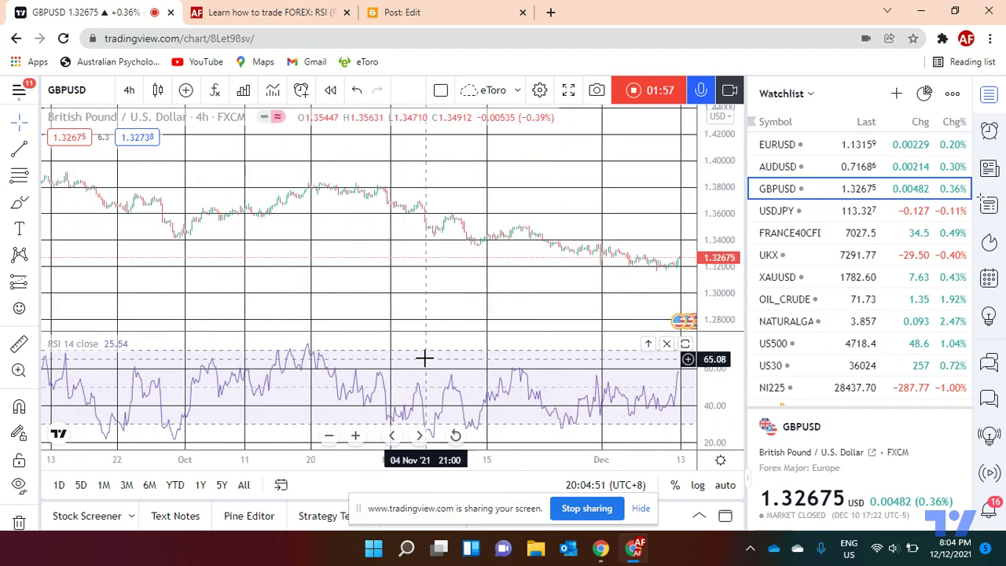
scroll(425, 359, "down", 1)
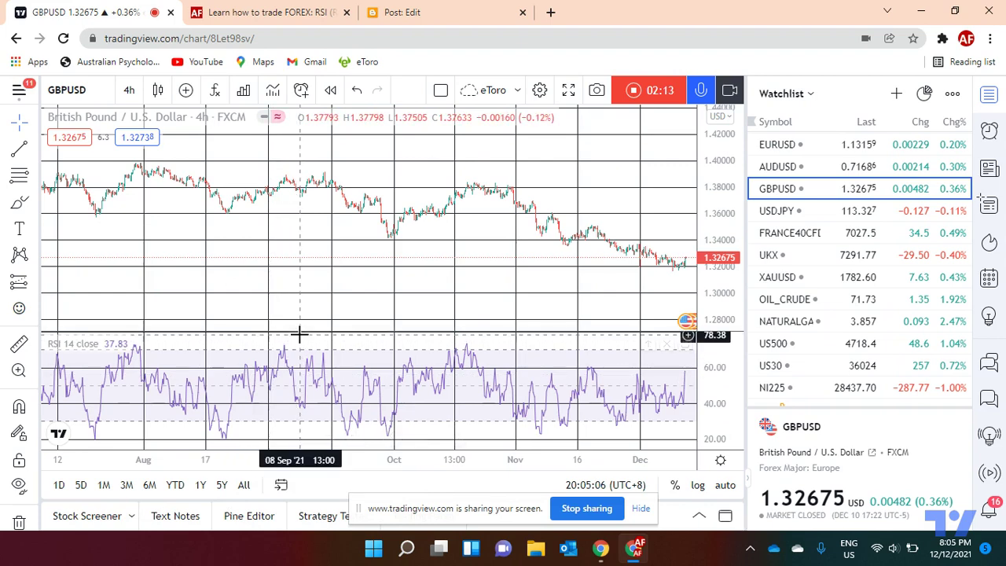
left_click_drag(298, 333, 290, 381)
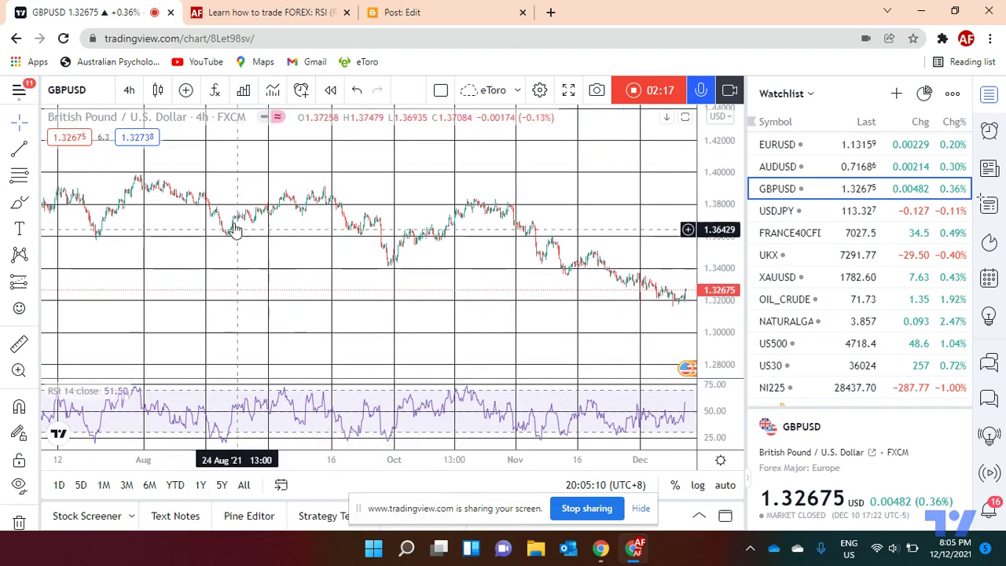
left_click(221, 93)
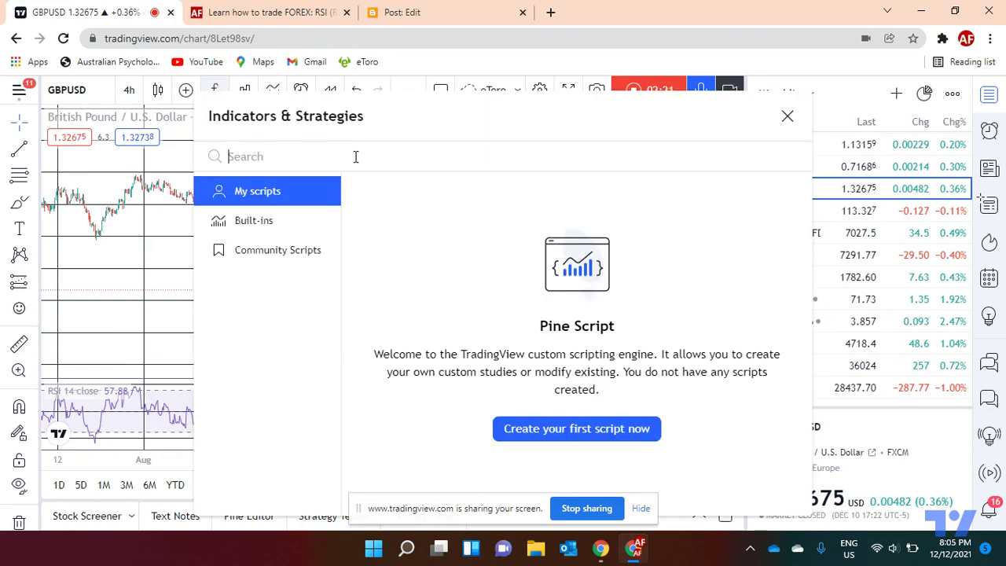
Add everget's Kairi Relative Index (KRI 14 close) under the RSI pane and reset the time scale
type("k")
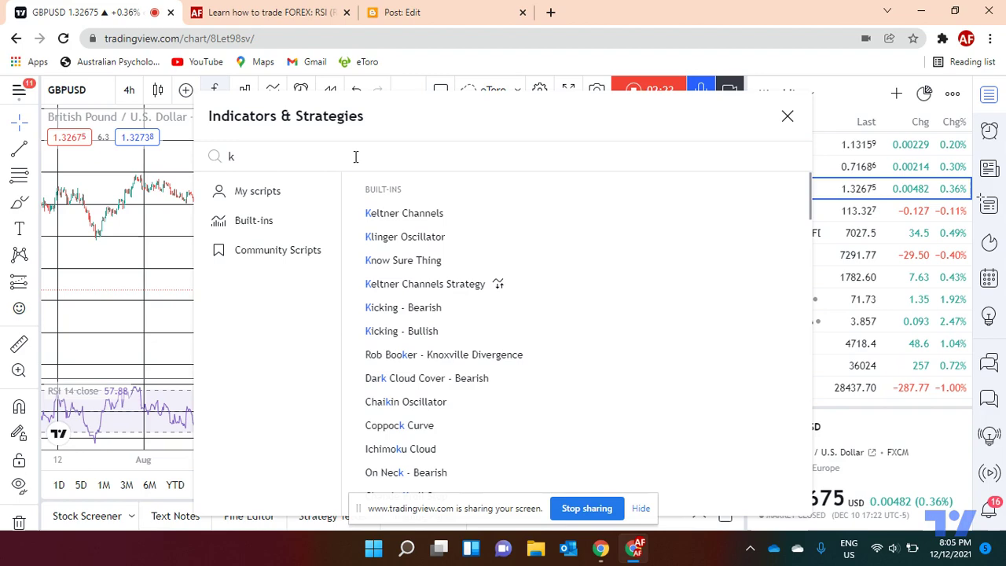
type("ai")
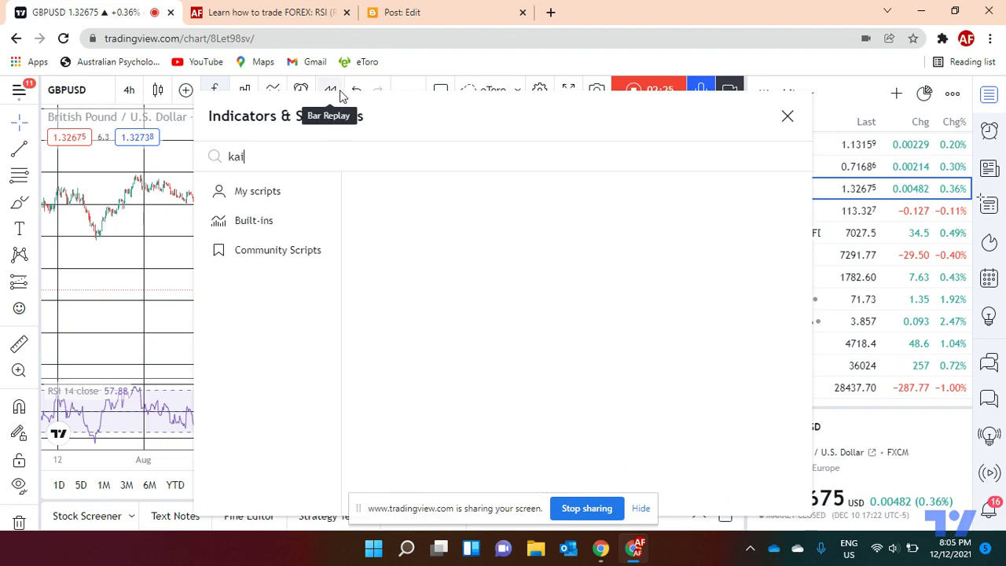
type("ri")
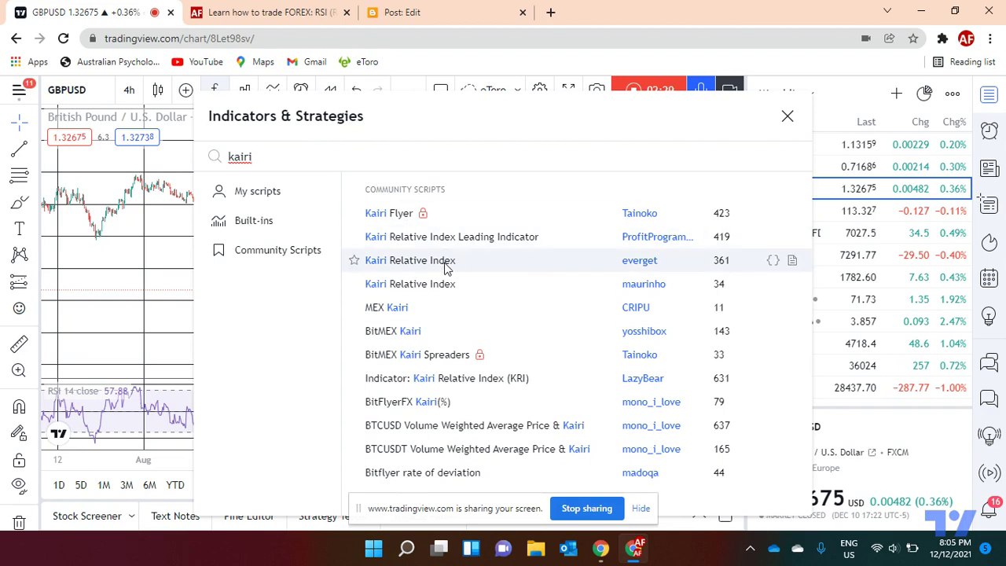
left_click(444, 266)
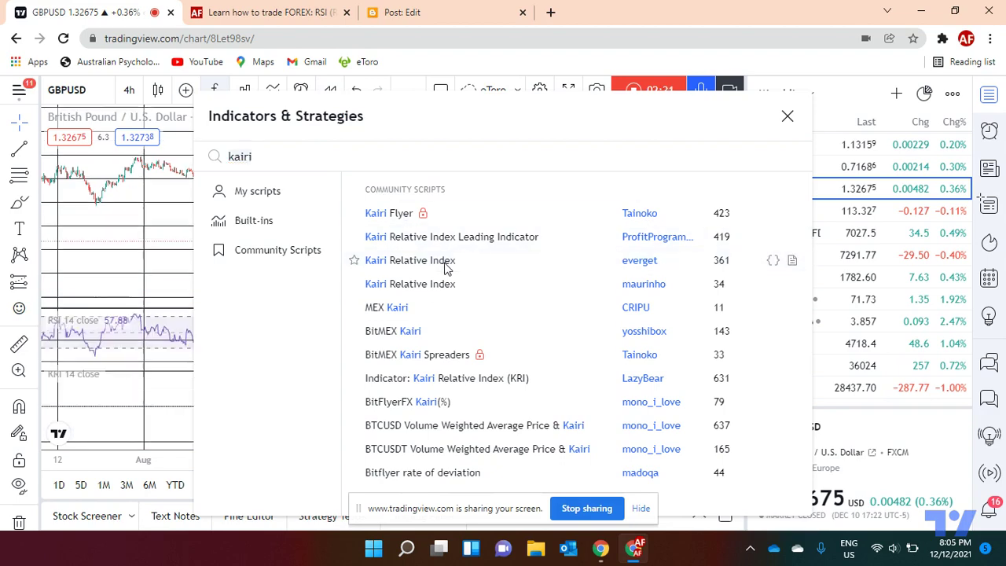
left_click(786, 117)
left_click(457, 436)
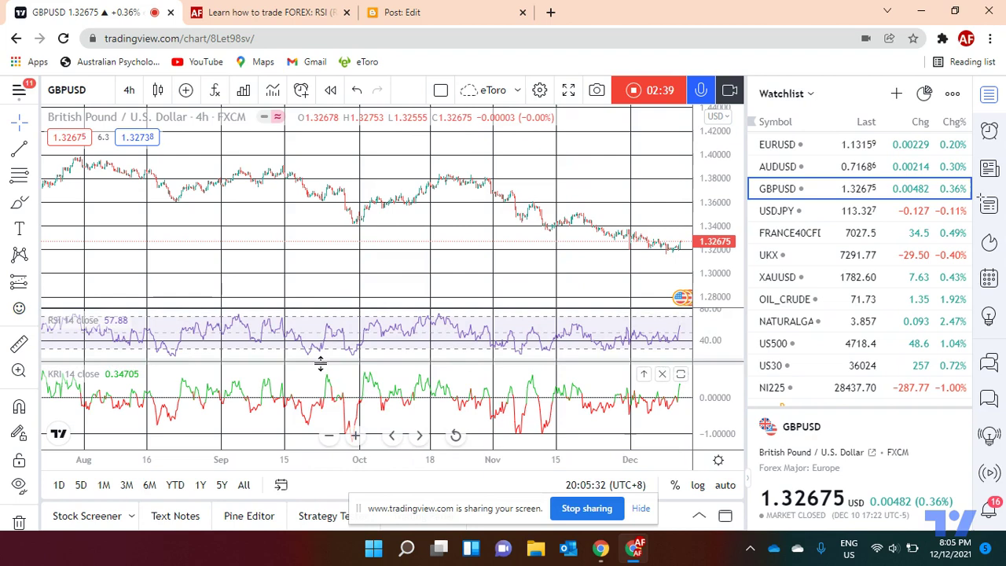
Enlarge the RSI pane over the KRI pane, zoom the chart, and switch to the Kairi Blogger draft
left_click_drag(318, 365, 316, 378)
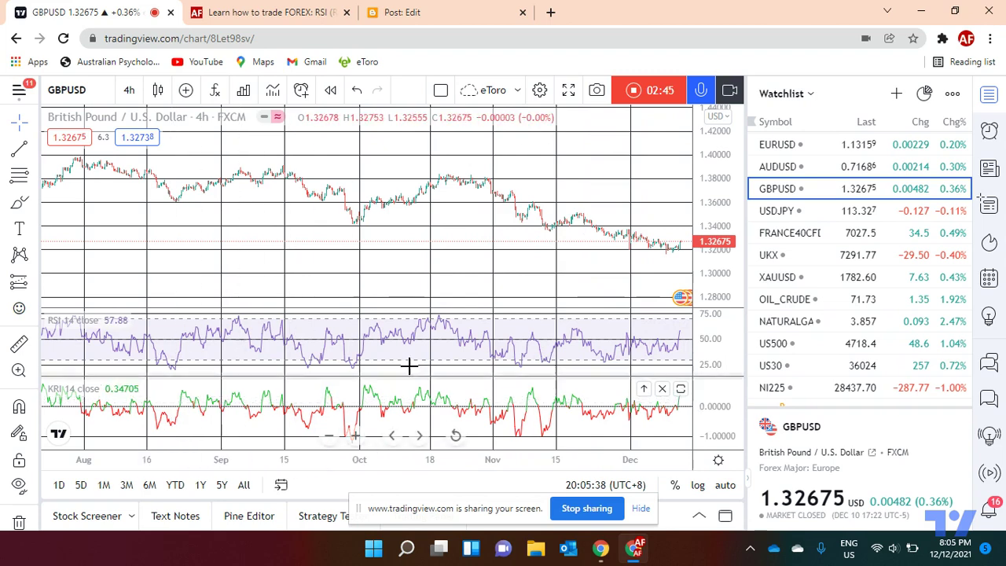
scroll(443, 348, "up", 3)
scroll(442, 348, "up", 1)
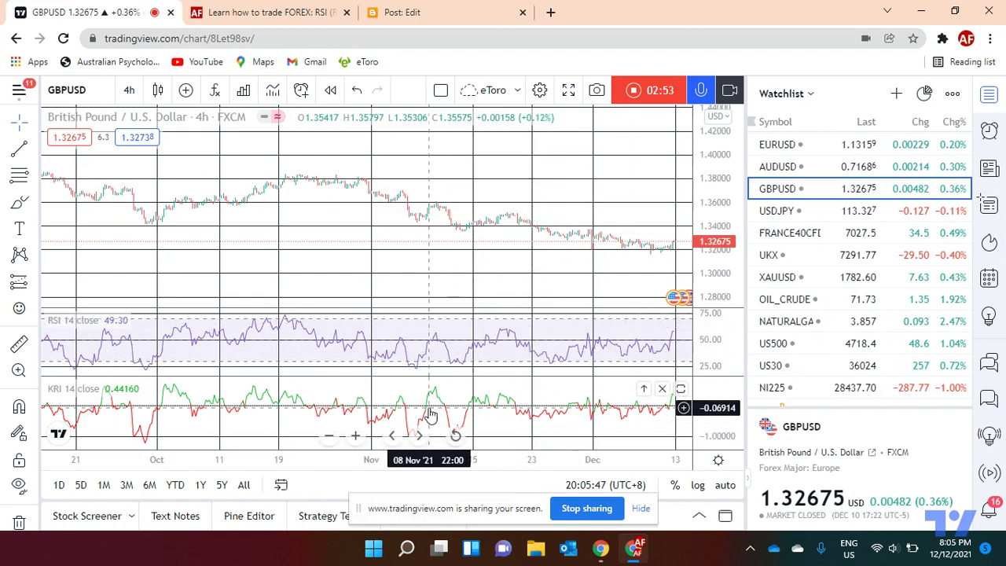
scroll(440, 430, "up", 1)
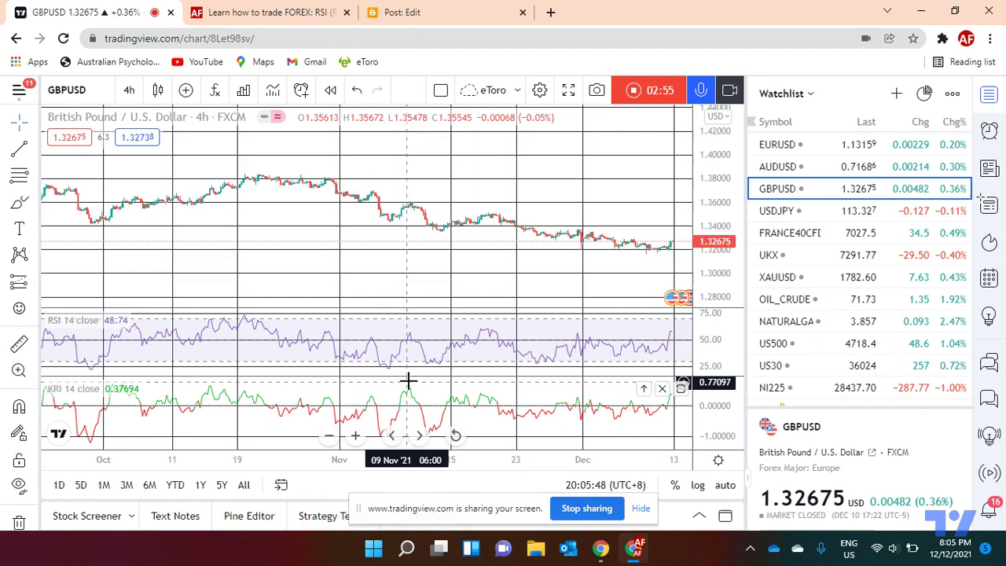
scroll(399, 350, "up", 1)
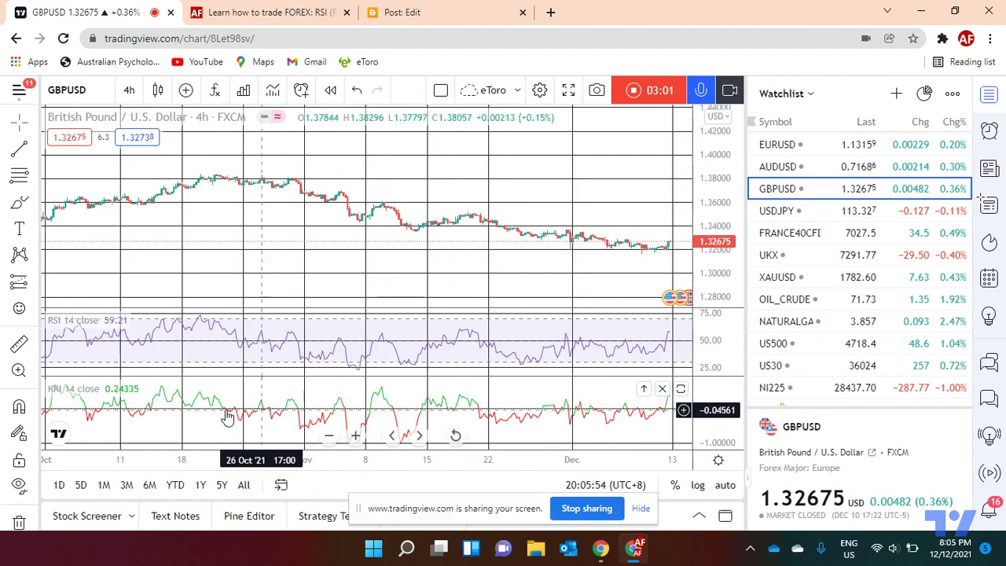
left_click(412, 12)
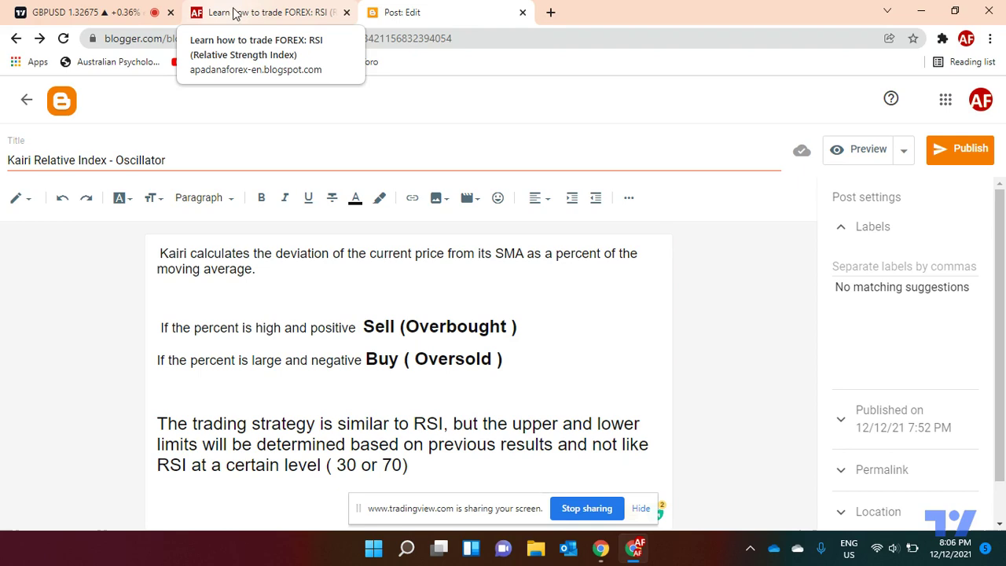
Return from the Blogger editor to the GBPUSD chart with its RSI and KRI panes
left_click(93, 16)
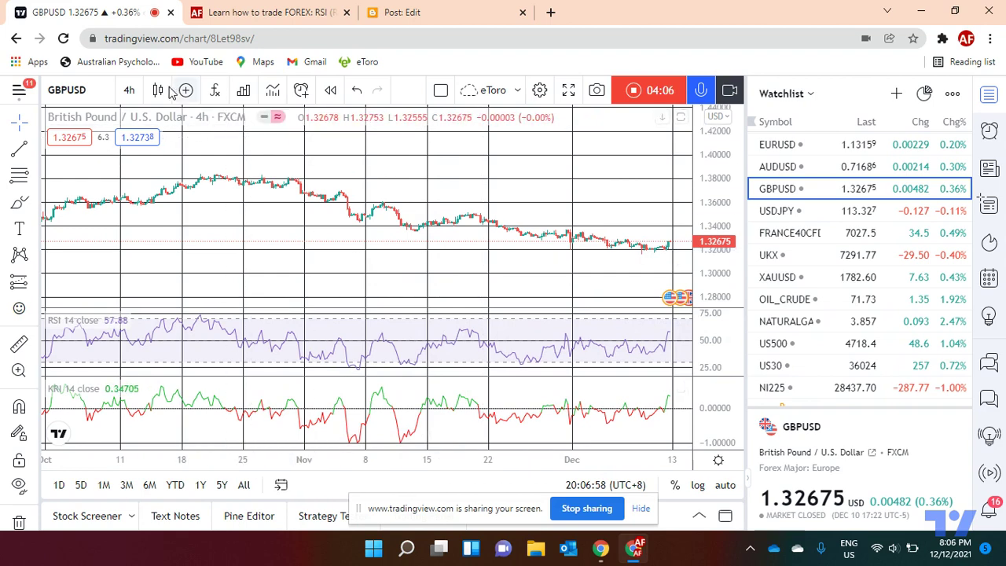
Pick the Horizontal Ray tool from the trend line drawing tools
left_click(35, 155)
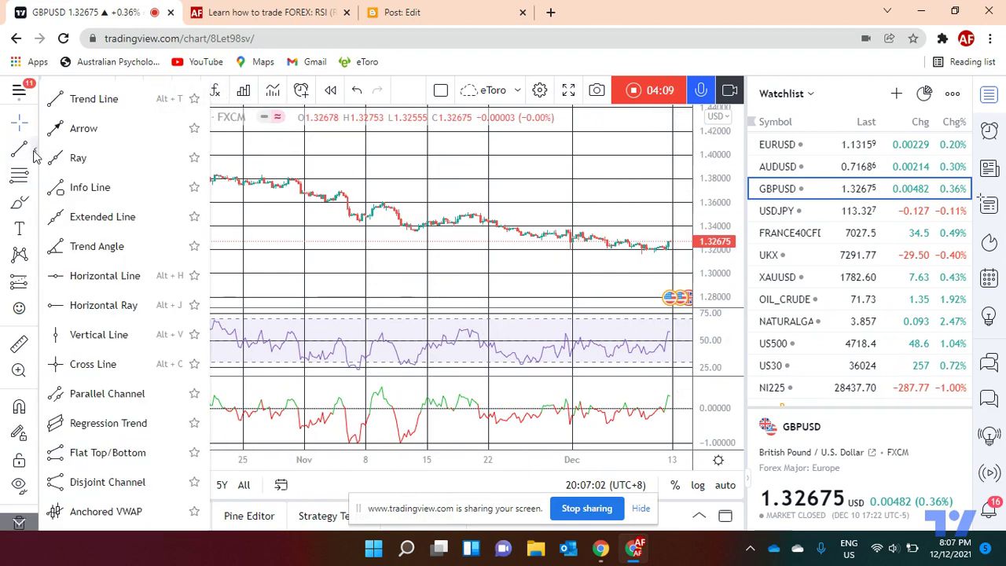
left_click(88, 307)
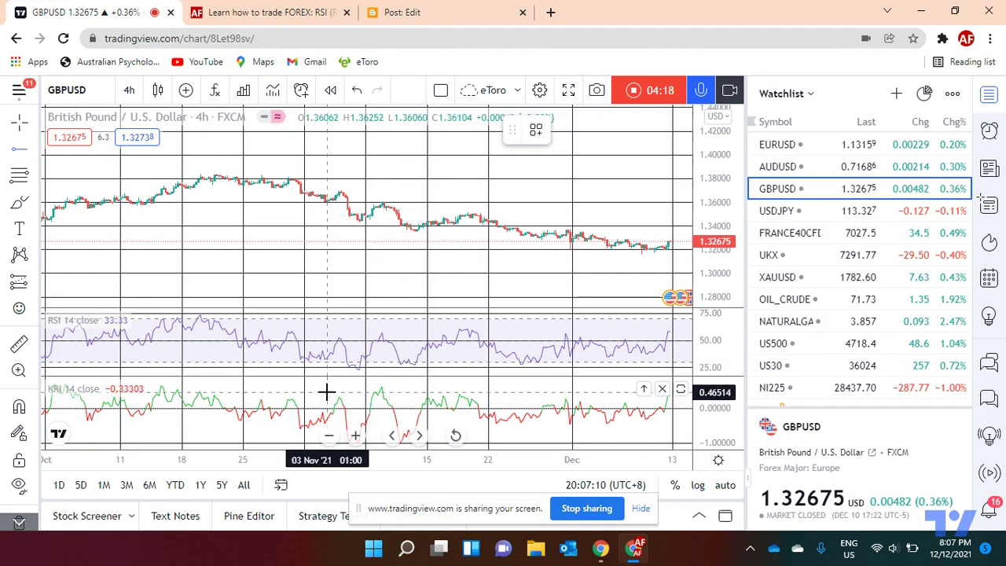
scroll(326, 391, "down", 3)
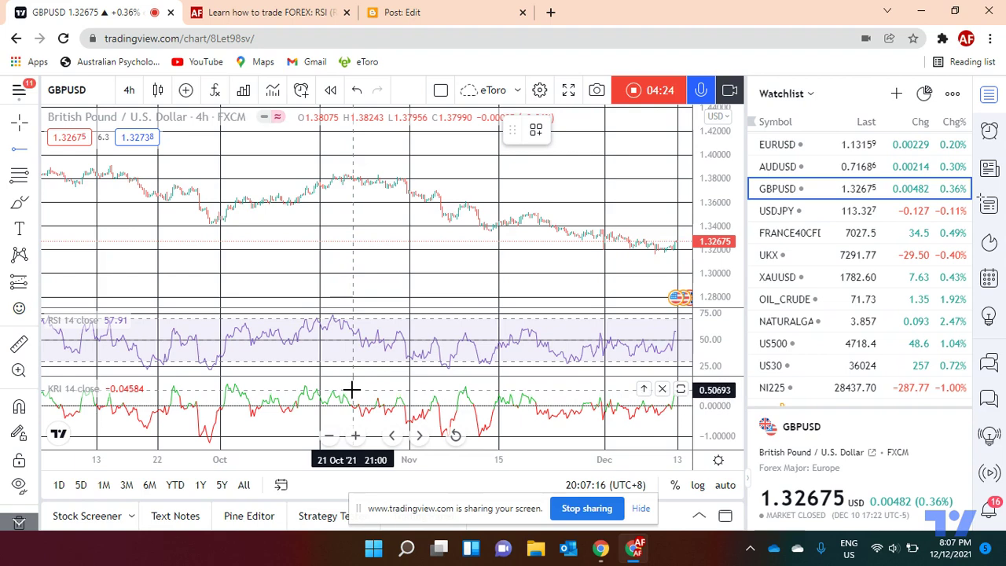
Place a horizontal ray at the 0.50693 overbought level in the KRI pane
left_click(351, 389)
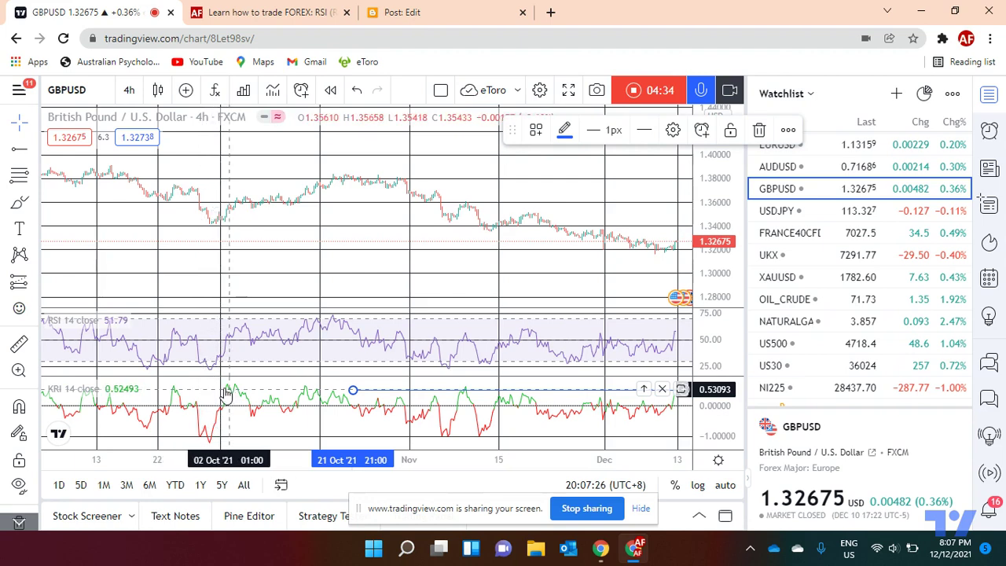
scroll(213, 392, "up", 1)
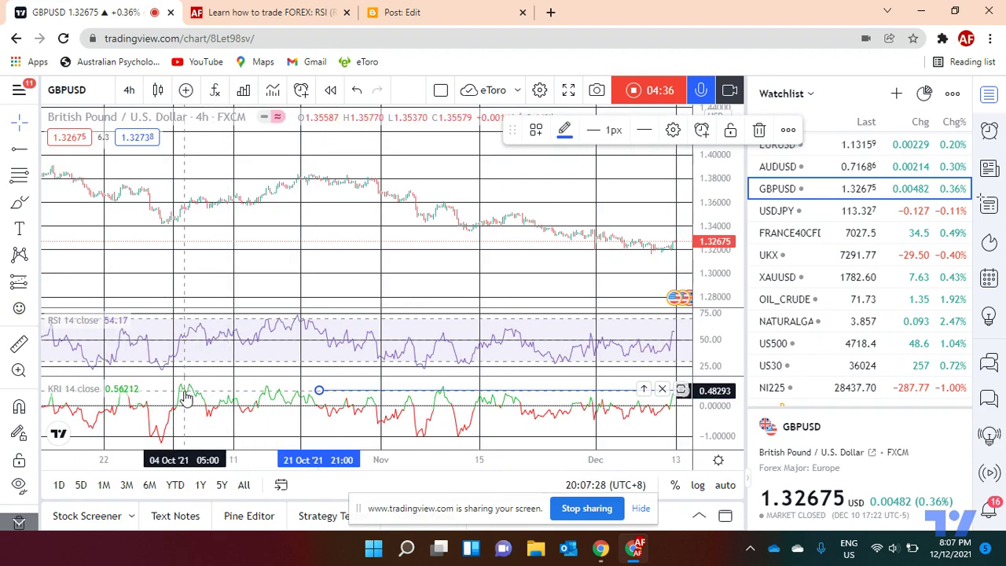
scroll(185, 393, "up", 1)
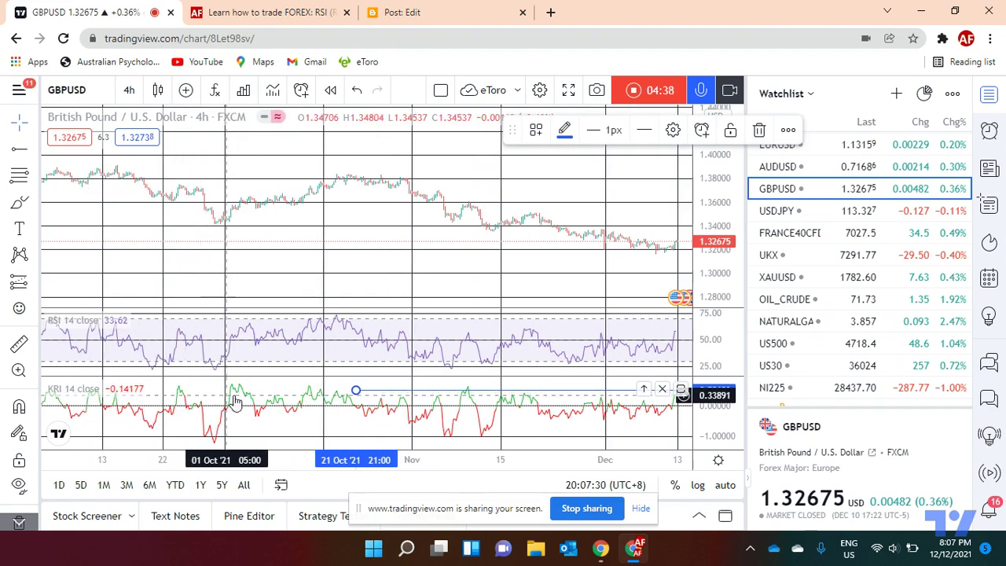
scroll(361, 397, "up", 1)
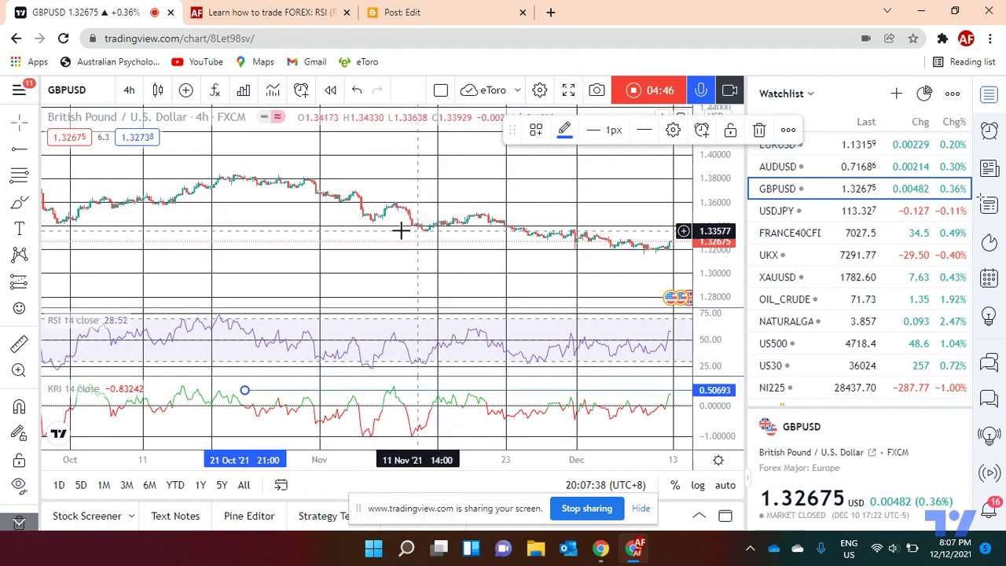
scroll(380, 236, "up", 1)
scroll(361, 248, "up", 1)
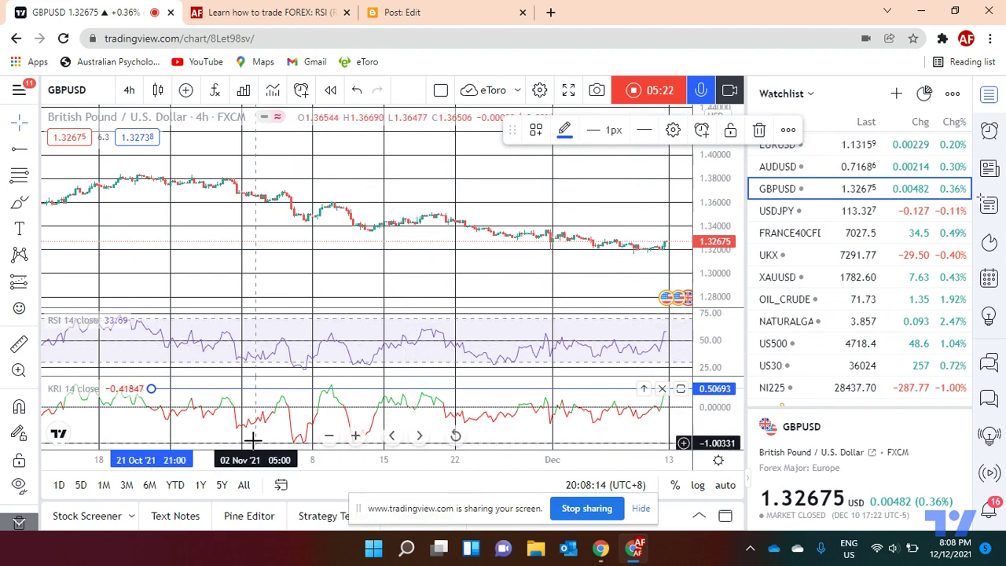
left_click(22, 153)
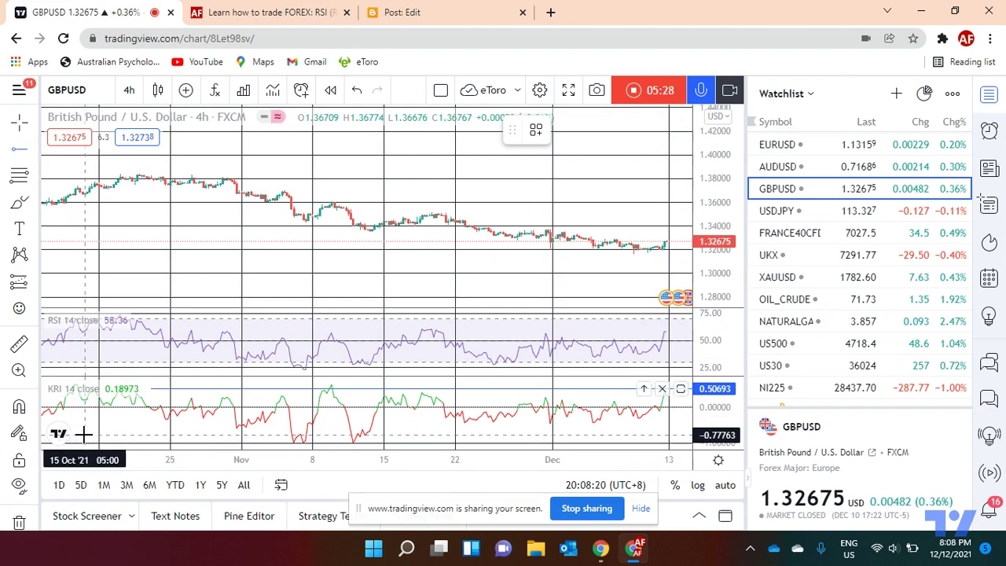
Place a second horizontal ray at the -0.83918 oversold level in the KRI pane
left_click(83, 437)
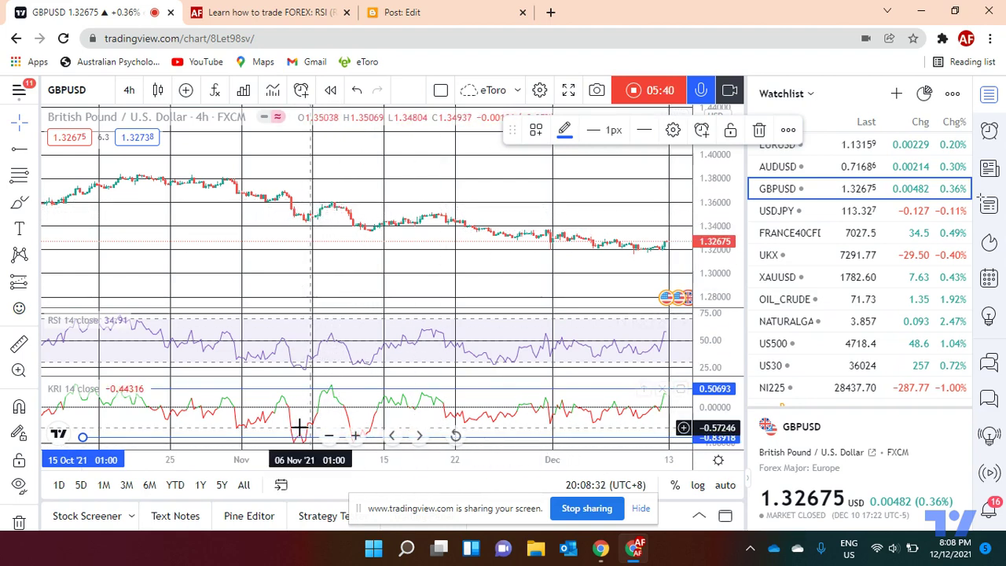
scroll(292, 425, "up", 2)
scroll(287, 431, "up", 2)
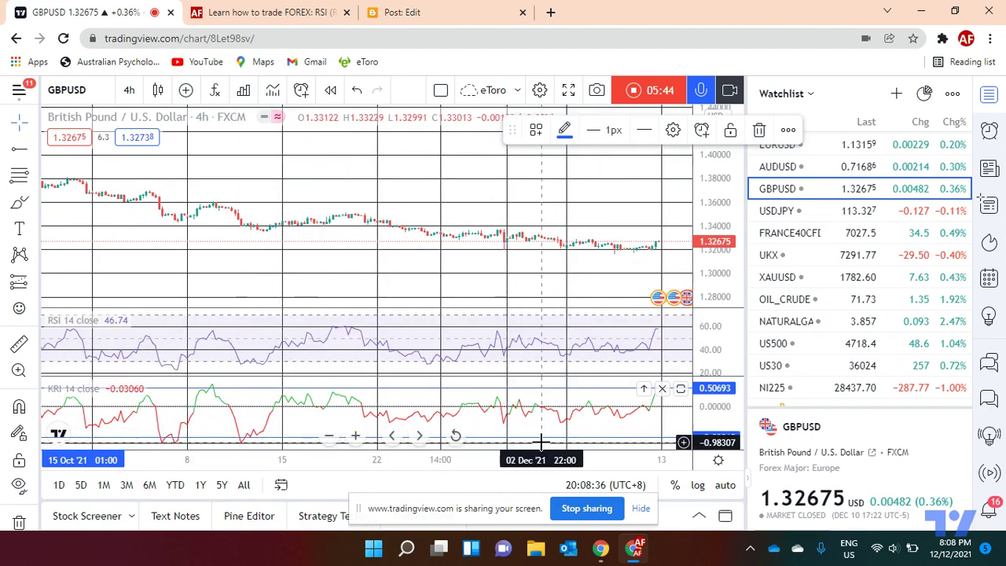
scroll(550, 408, "down", 2)
scroll(550, 409, "down", 1)
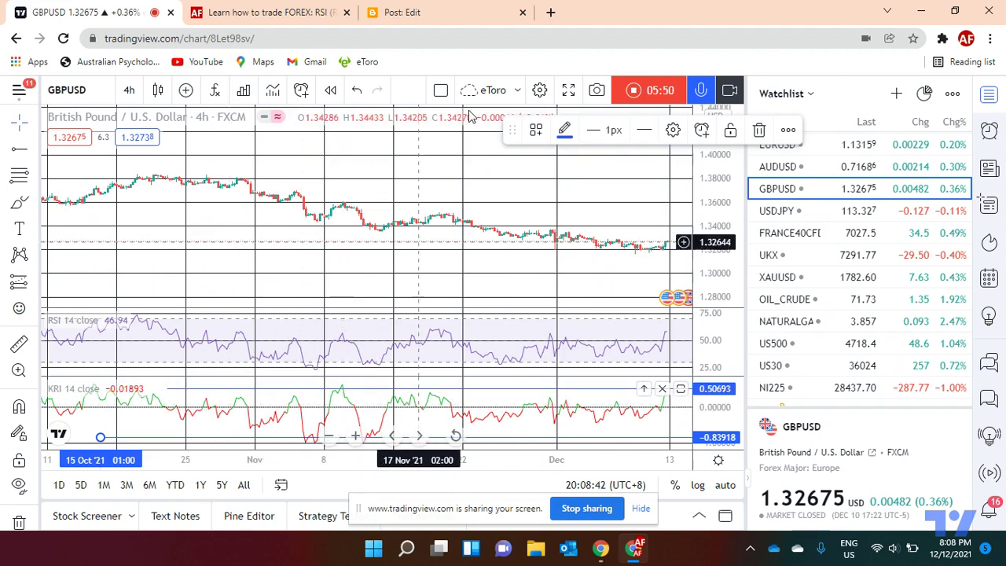
left_click(444, 13)
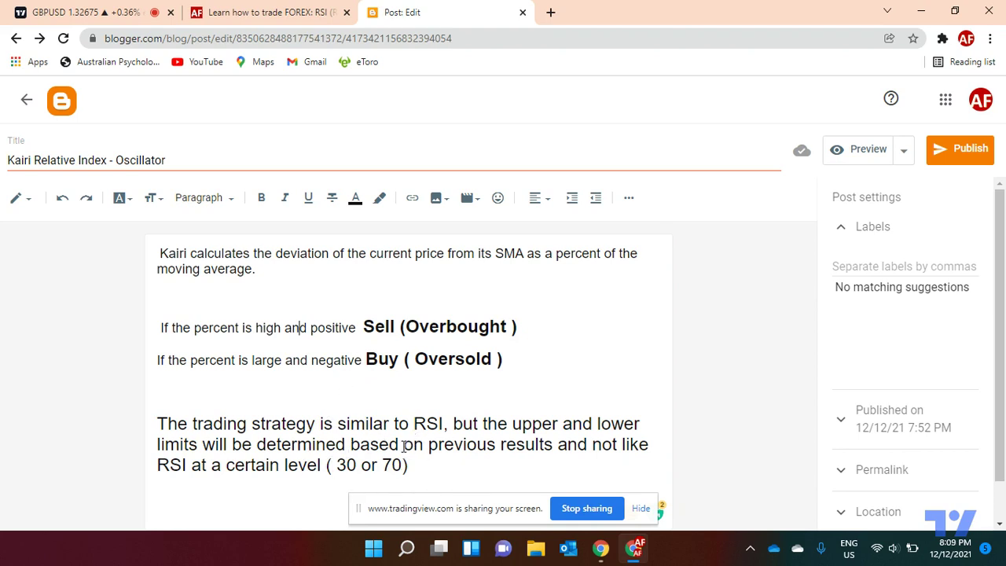
left_click(63, 12)
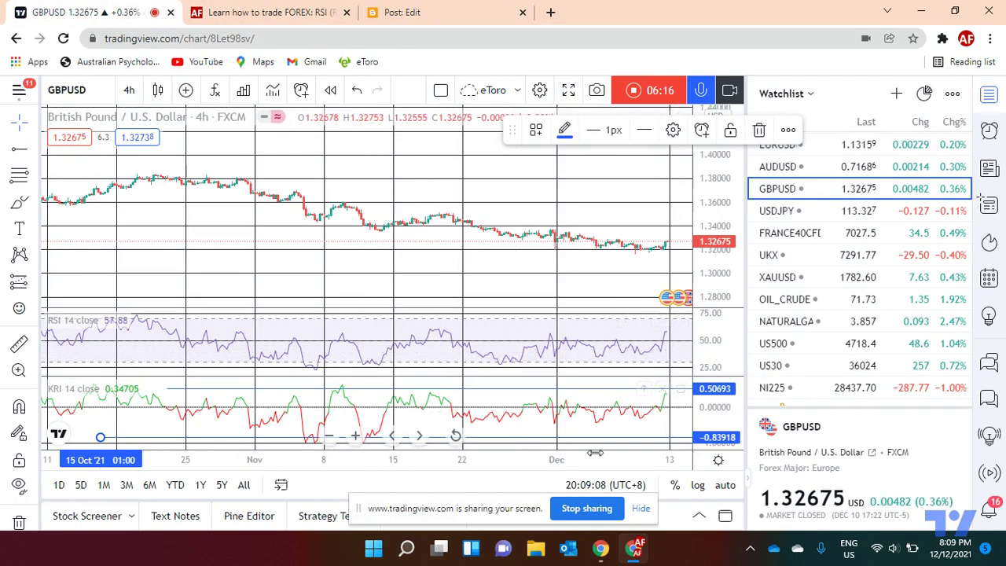
Zoom the GBPUSD 4h chart in and out to frame the October-to-December price action
scroll(579, 425, "up", 2)
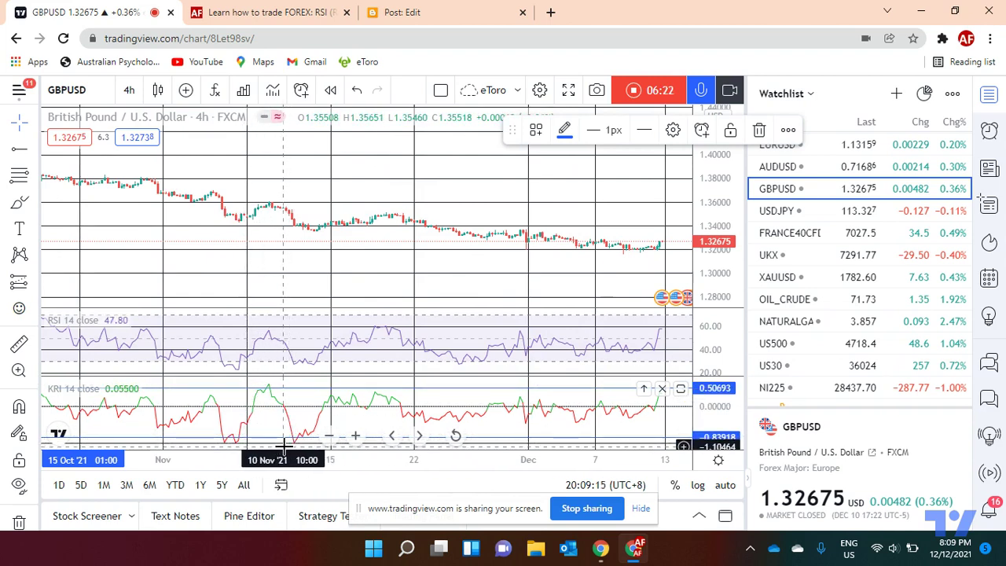
scroll(275, 446, "up", 1)
scroll(229, 446, "up", 1)
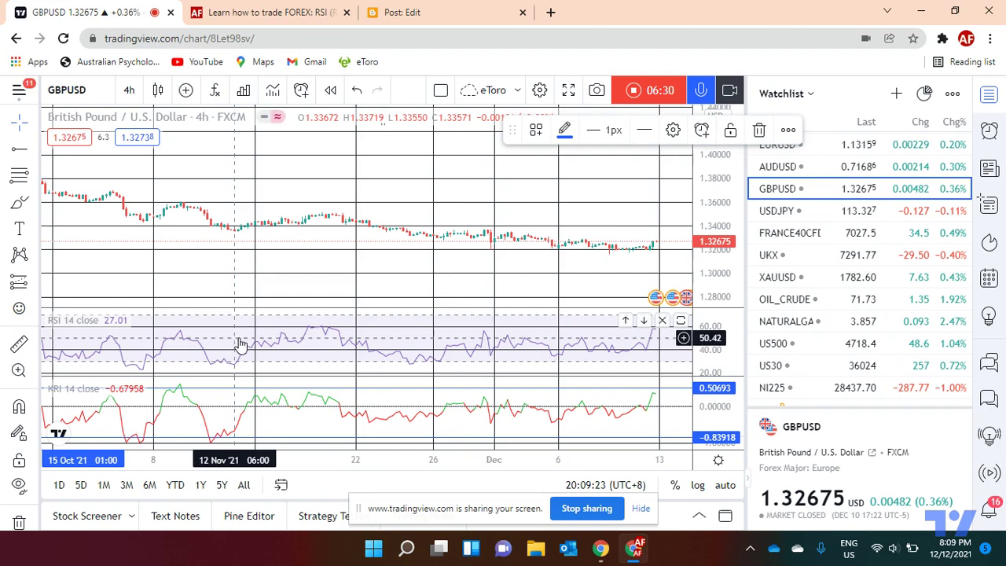
scroll(380, 322, "down", 1)
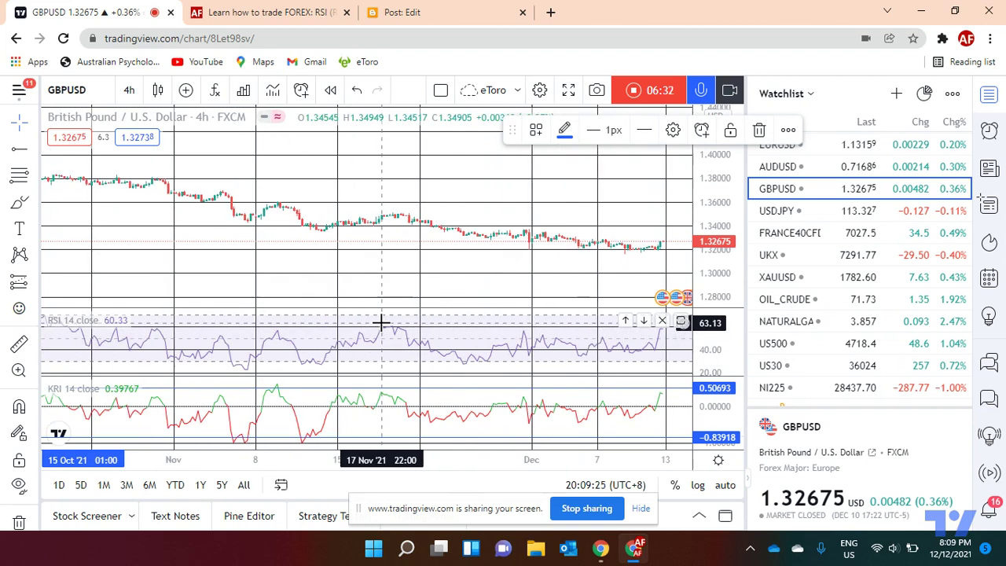
scroll(346, 411, "up", 1)
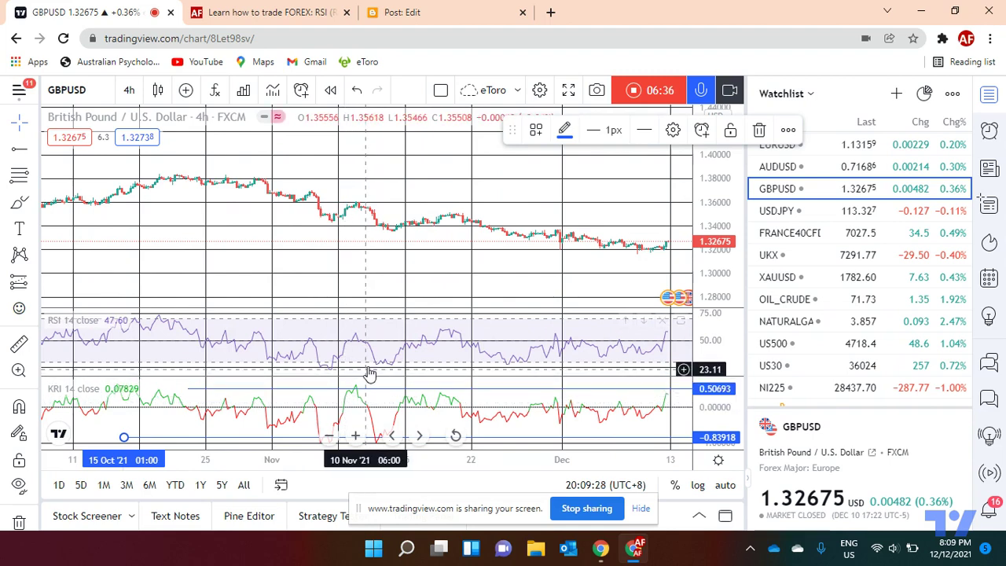
scroll(557, 314, "down", 2)
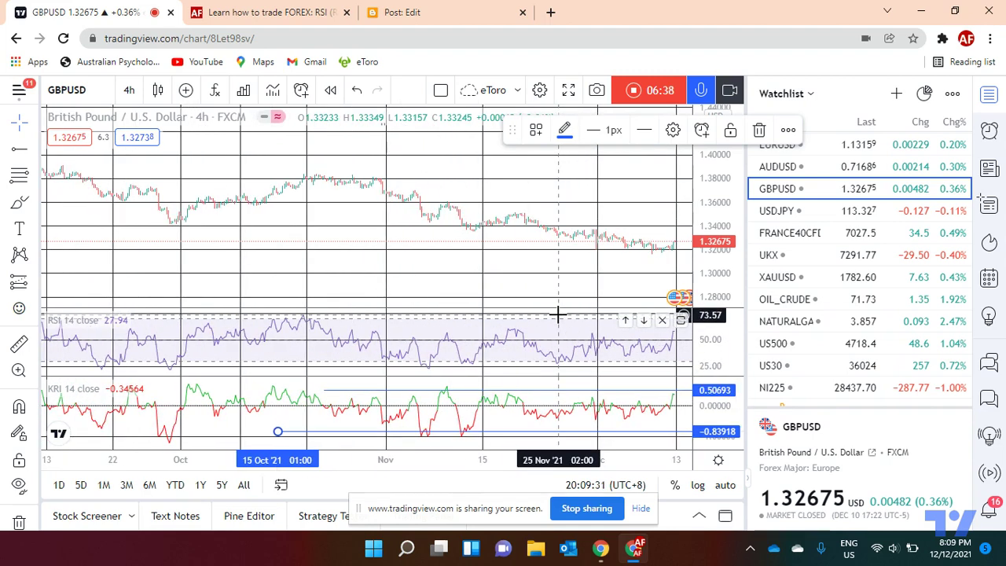
scroll(557, 314, "up", 1)
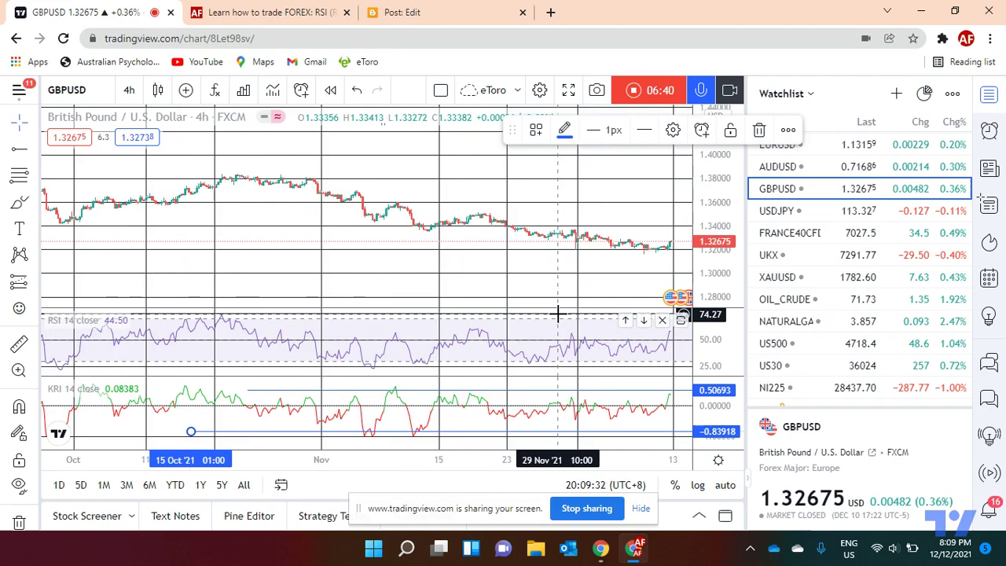
scroll(557, 314, "down", 6)
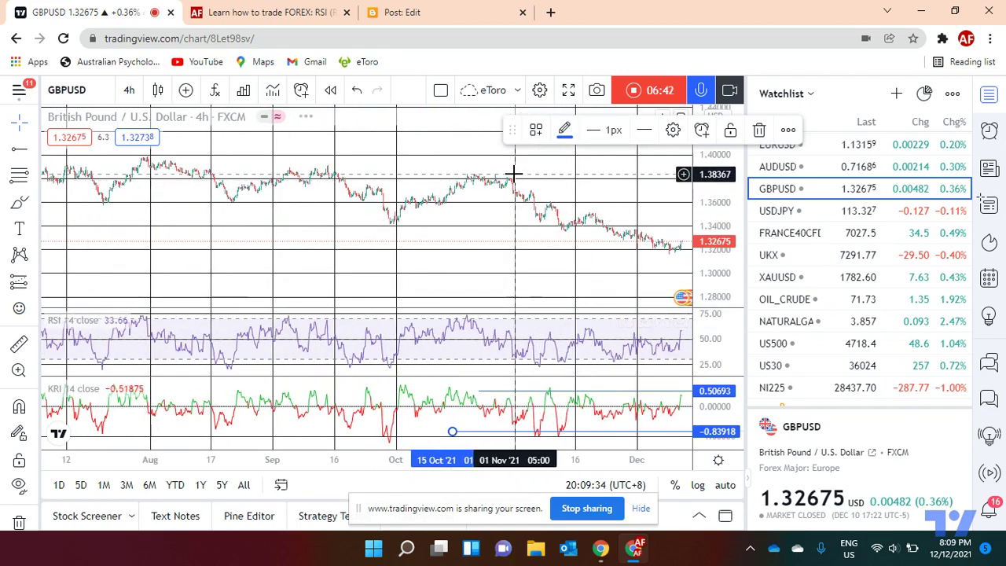
Draw a trend line from the late-October high down toward the December lows
left_click(34, 153)
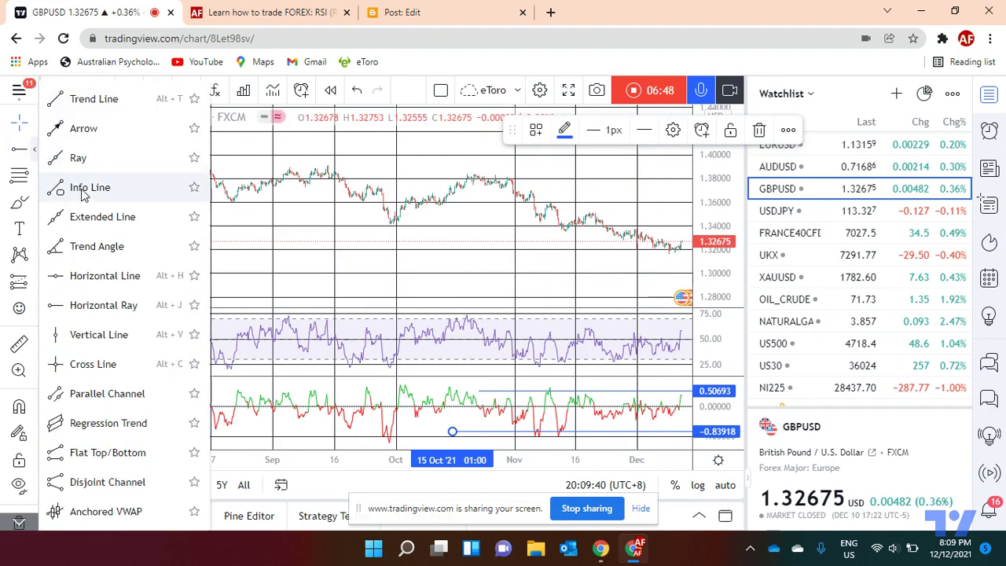
left_click(99, 108)
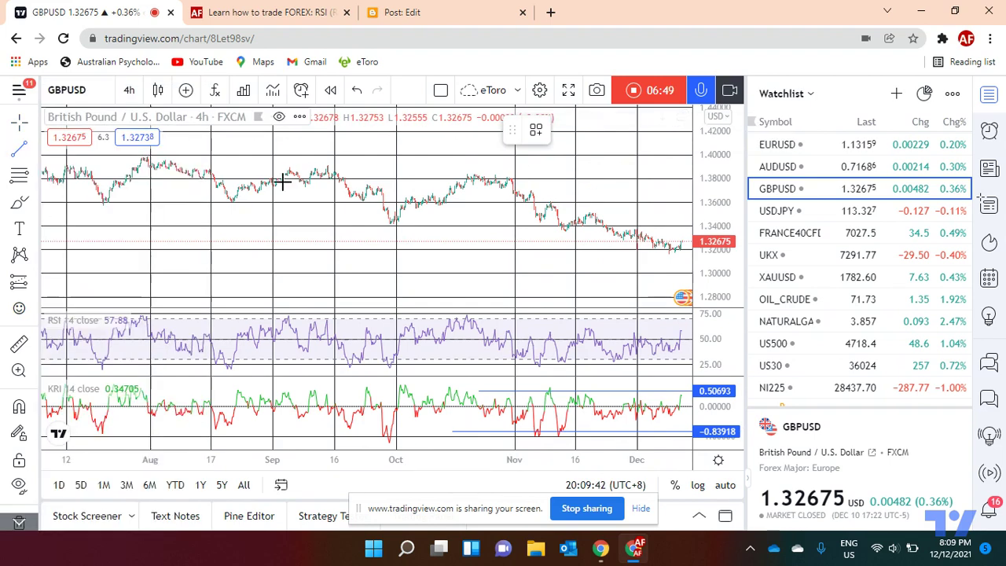
left_click(484, 168)
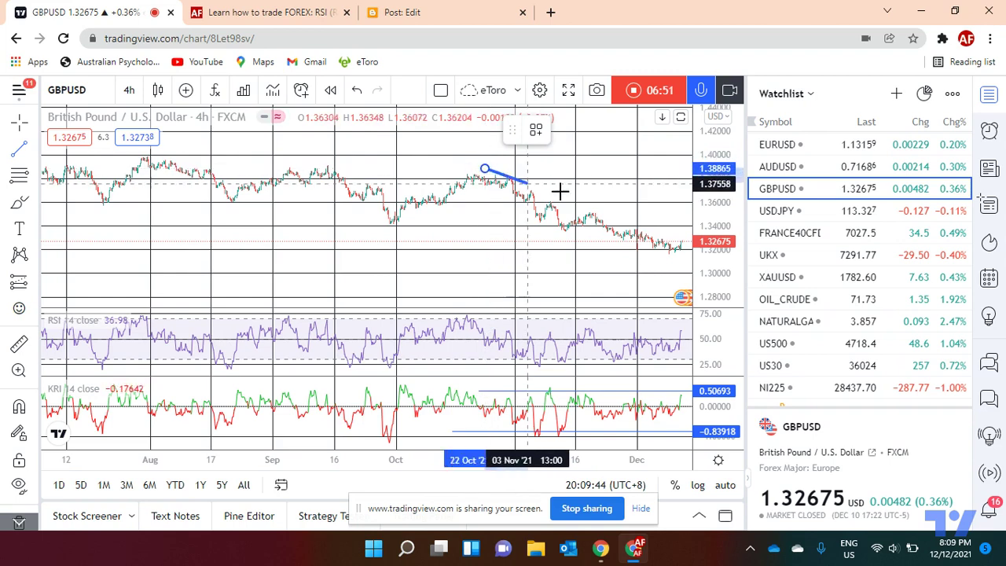
left_click(683, 234)
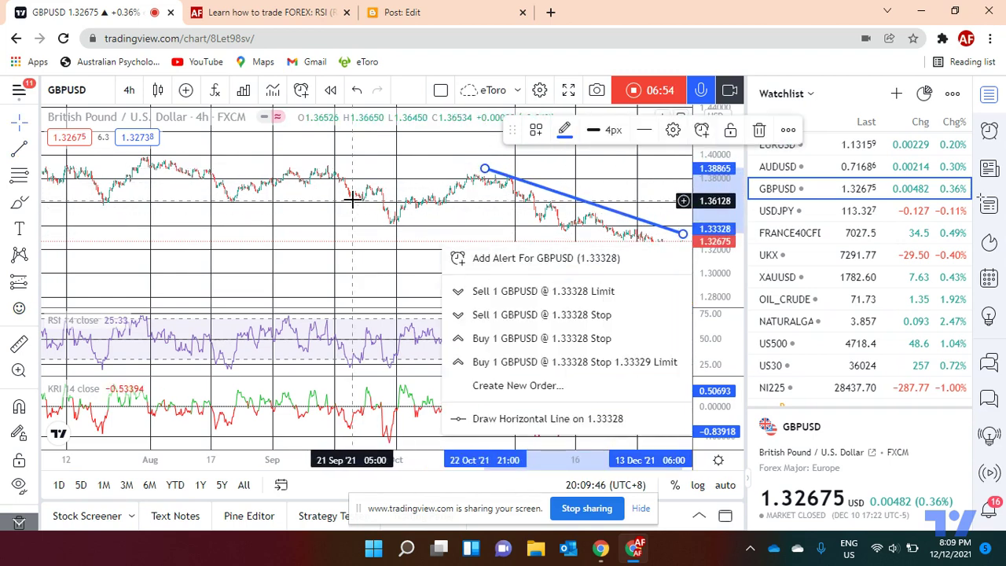
scroll(393, 224, "up", 2)
scroll(483, 233, "down", 3)
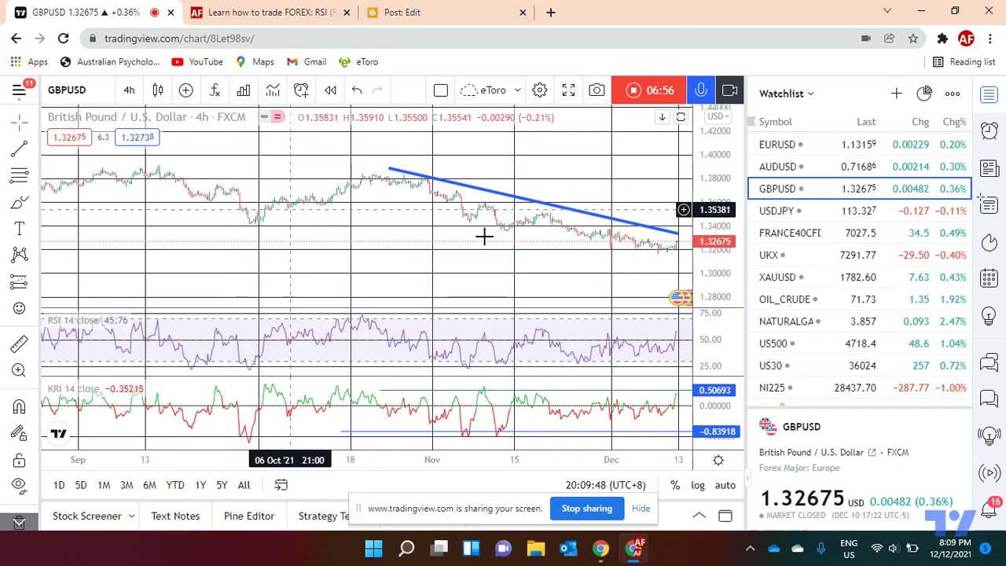
scroll(520, 251, "down", 2)
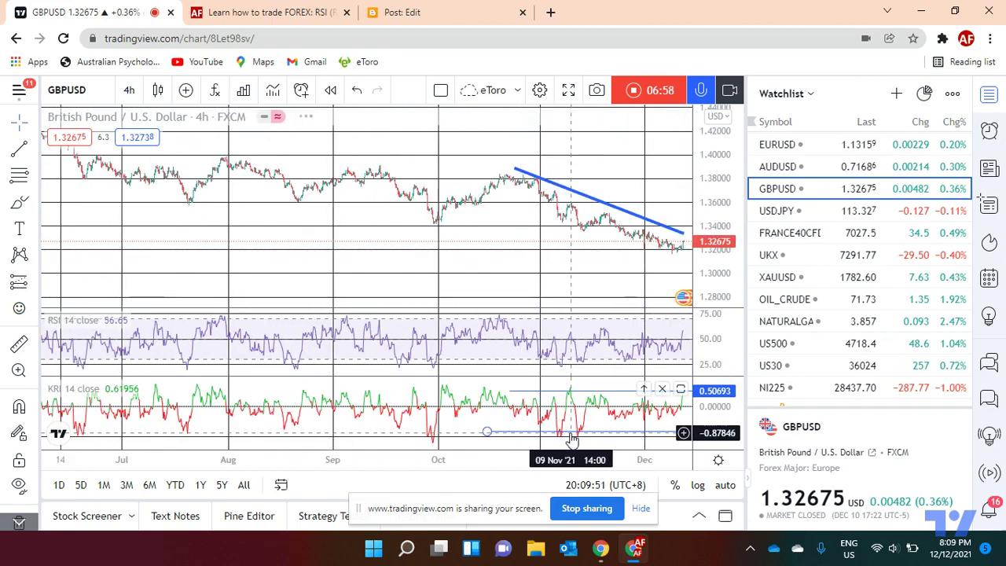
scroll(516, 414, "up", 4)
scroll(414, 408, "up", 2)
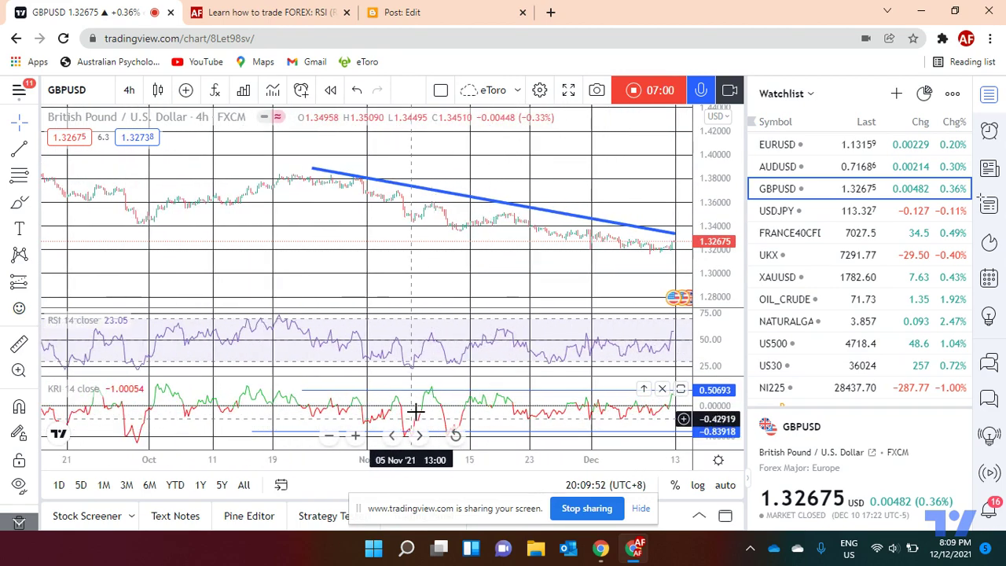
scroll(415, 408, "up", 2)
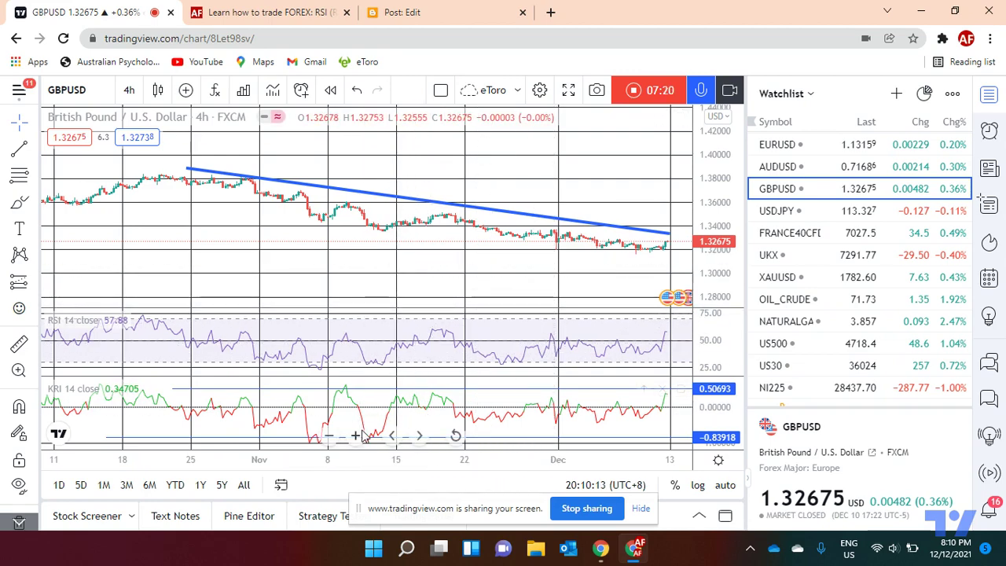
scroll(471, 340, "down", 2)
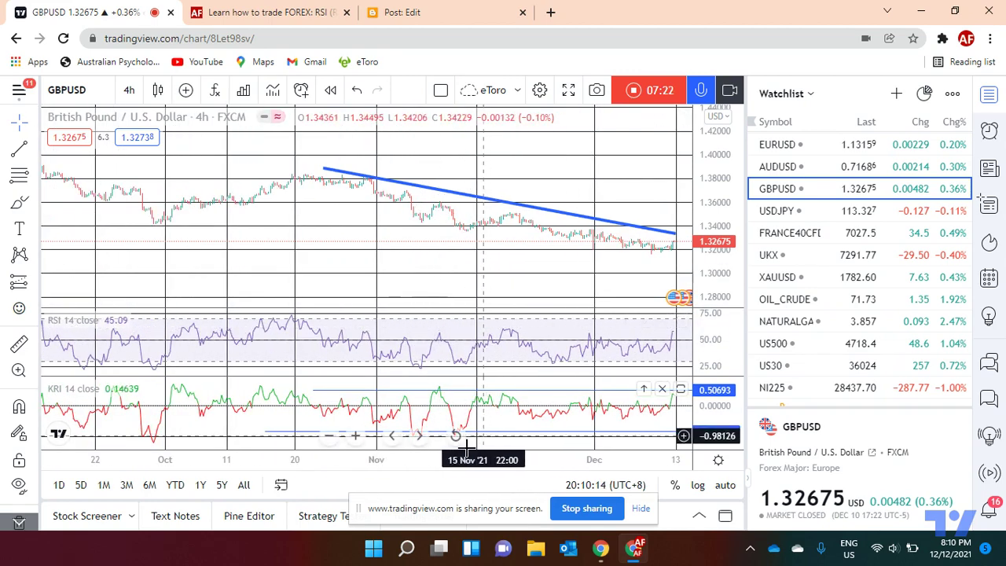
scroll(528, 377, "down", 2)
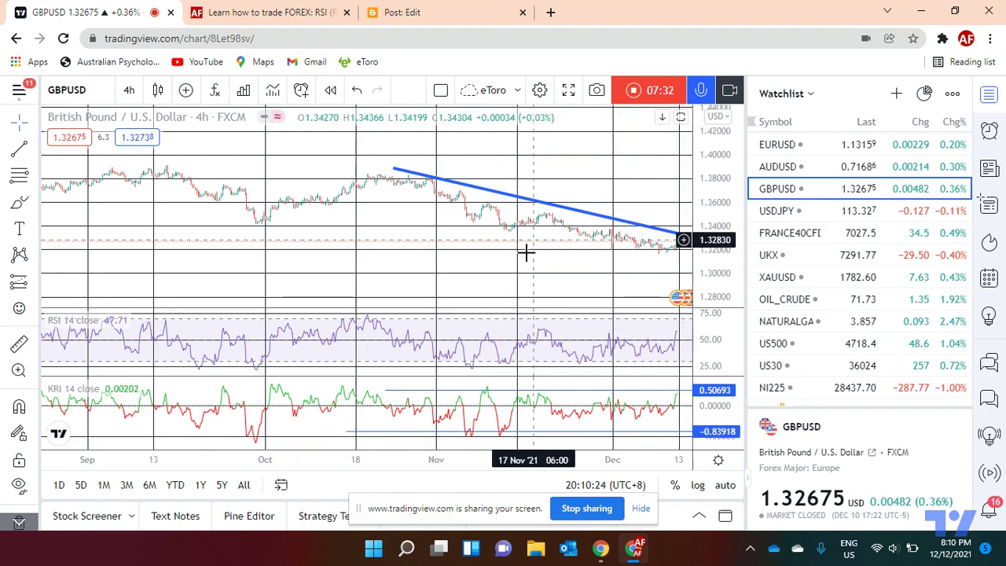
scroll(515, 285, "up", 2)
scroll(515, 286, "up", 1)
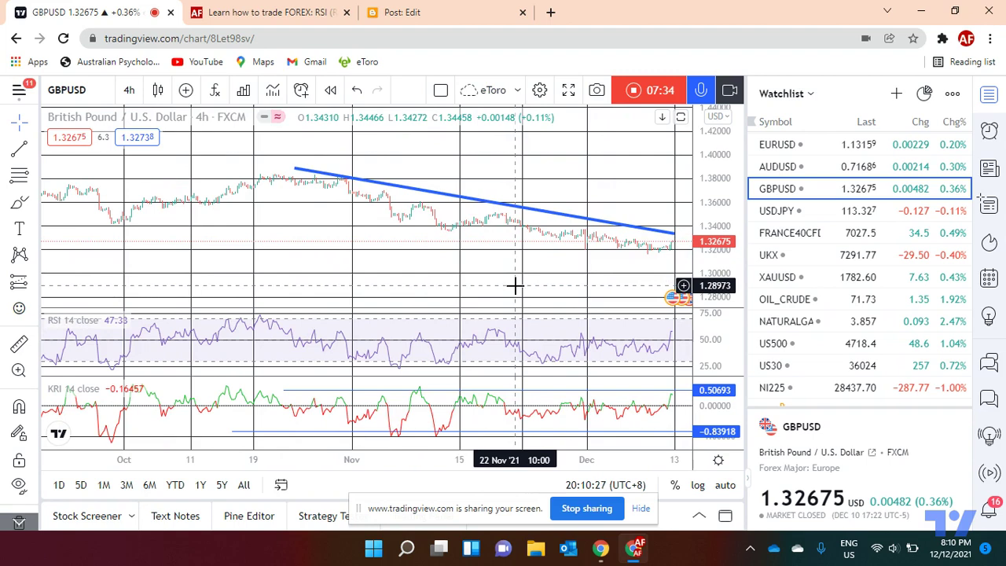
scroll(515, 285, "up", 1)
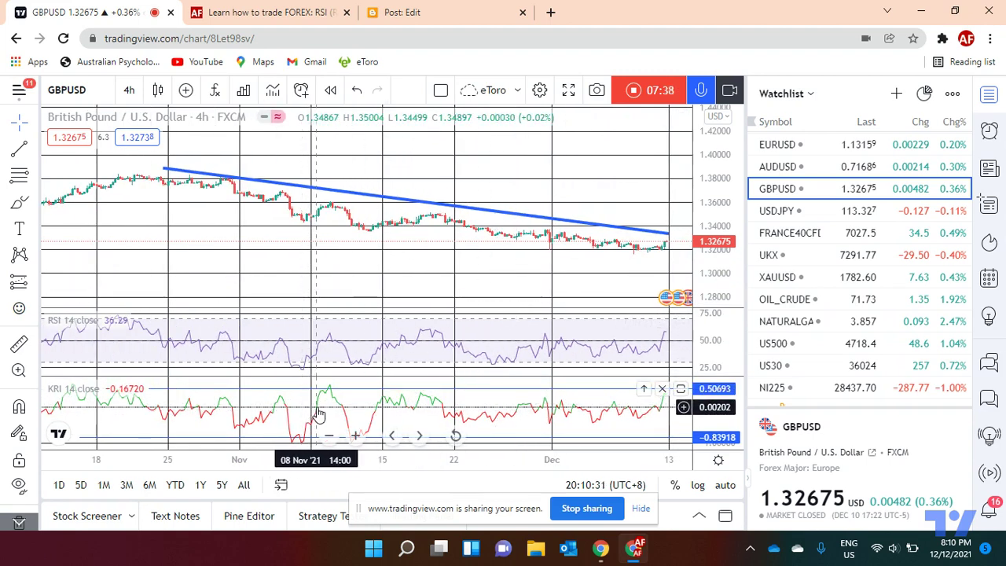
scroll(499, 357, "down", 1)
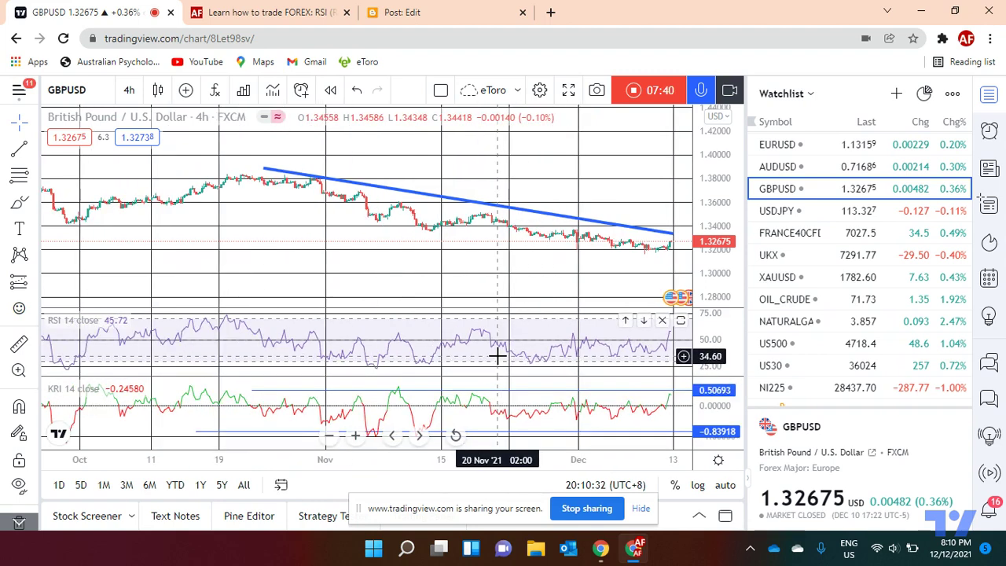
scroll(497, 356, "down", 1)
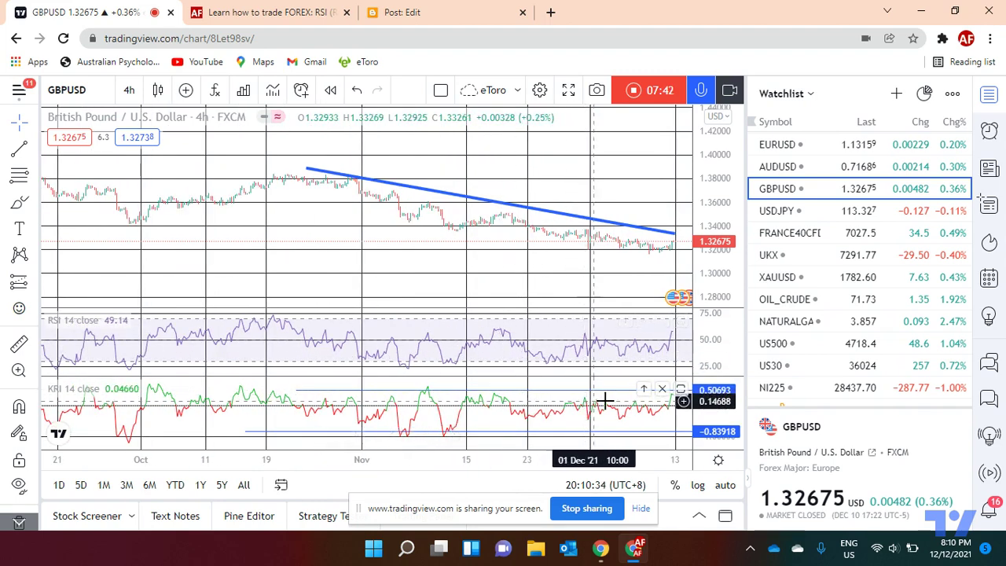
scroll(518, 416, "up", 2)
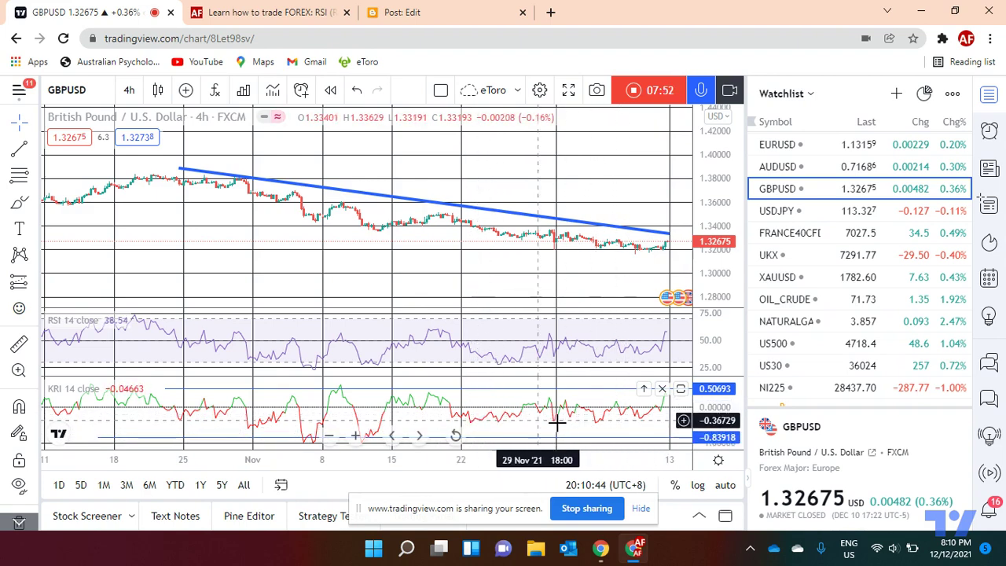
scroll(509, 418, "down", 2)
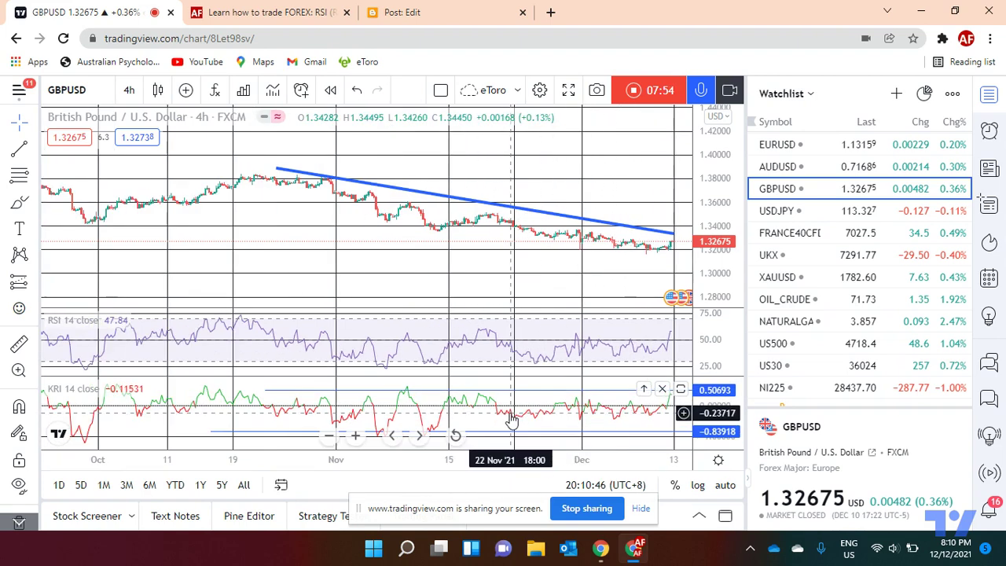
scroll(563, 411, "down", 4)
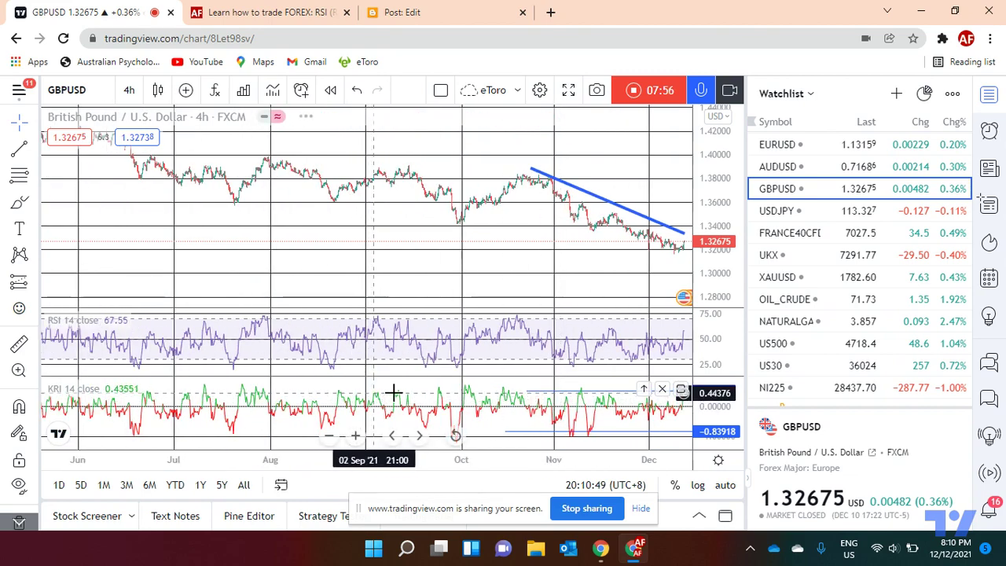
scroll(475, 410, "down", 4)
scroll(436, 405, "up", 4)
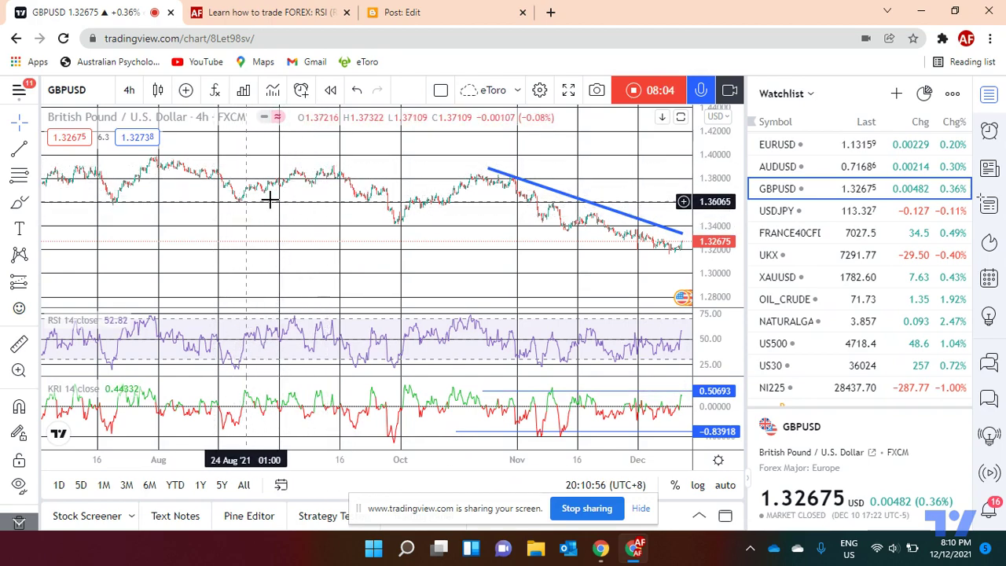
scroll(560, 401, "up", 2)
scroll(560, 401, "up", 2)
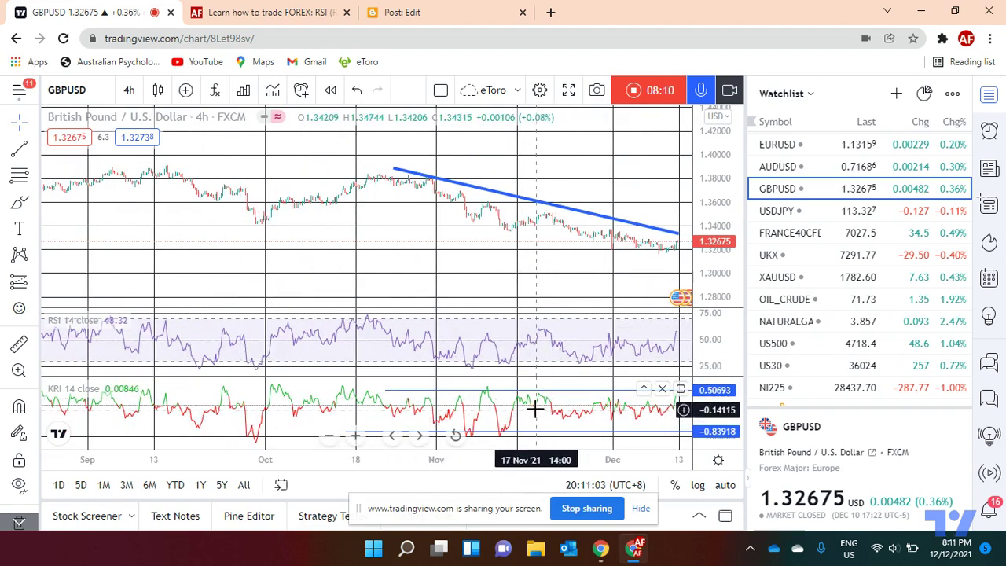
scroll(496, 400, "up", 3)
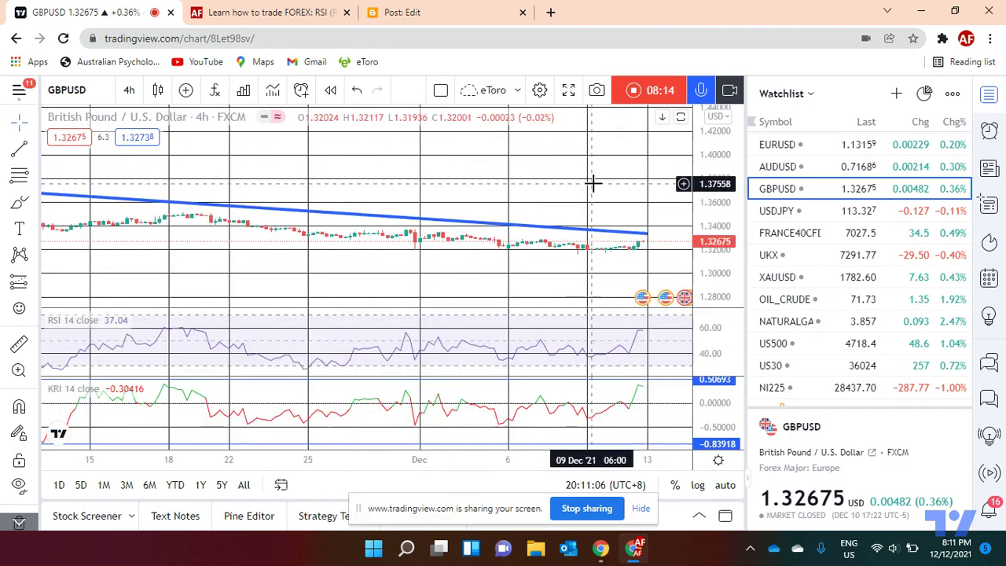
scroll(592, 186, "down", 3)
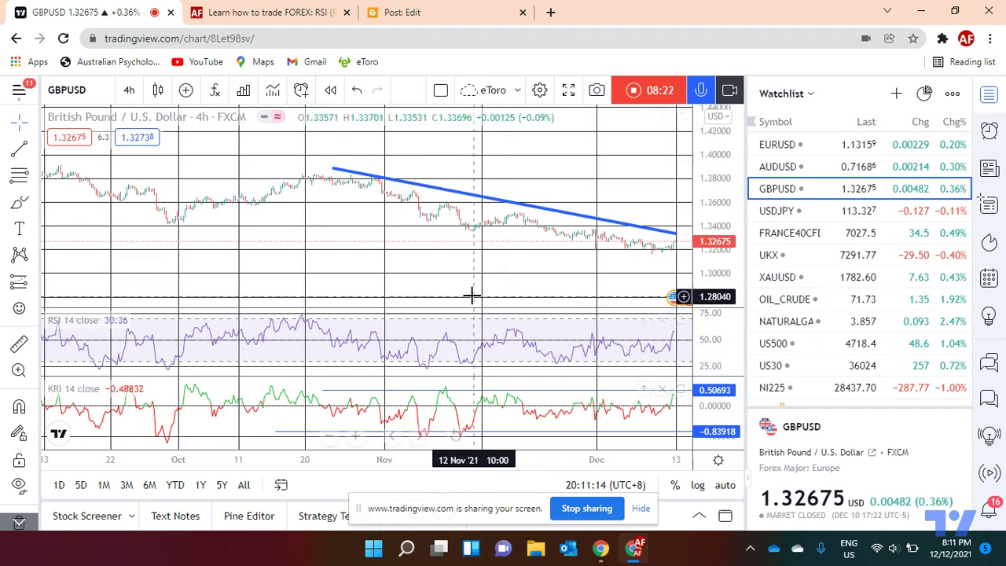
scroll(470, 296, "down", 3)
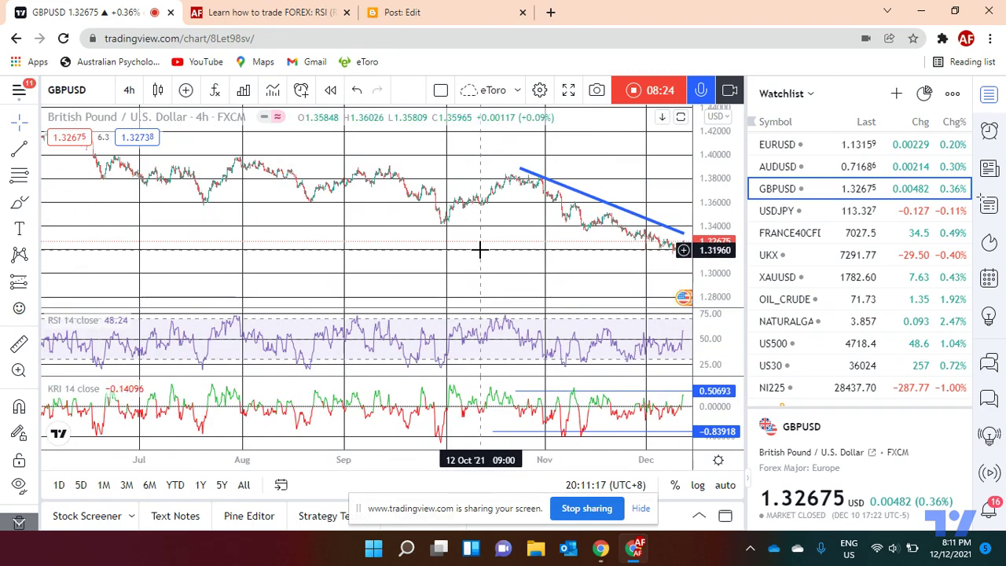
scroll(552, 451, "up", 1)
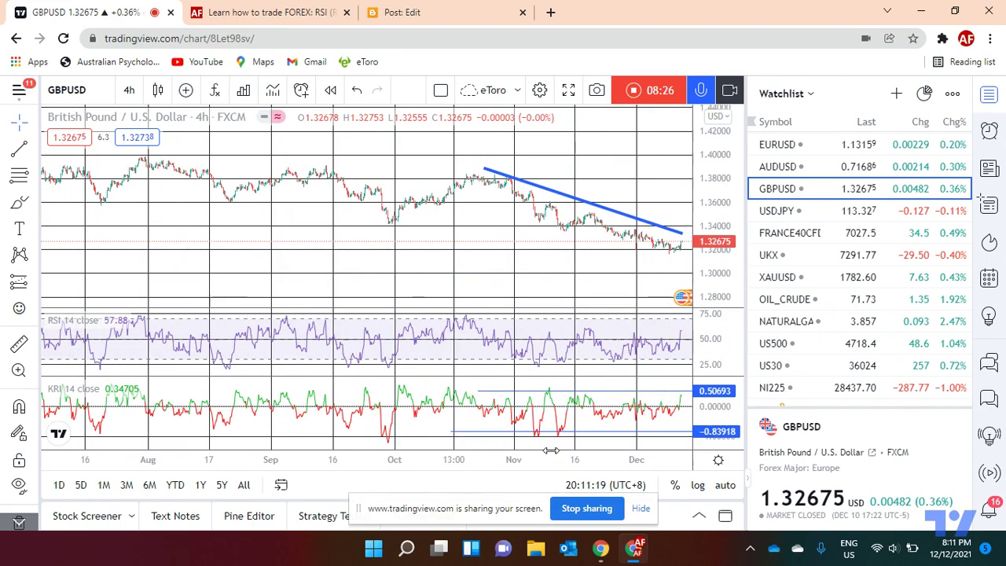
scroll(544, 395, "up", 2)
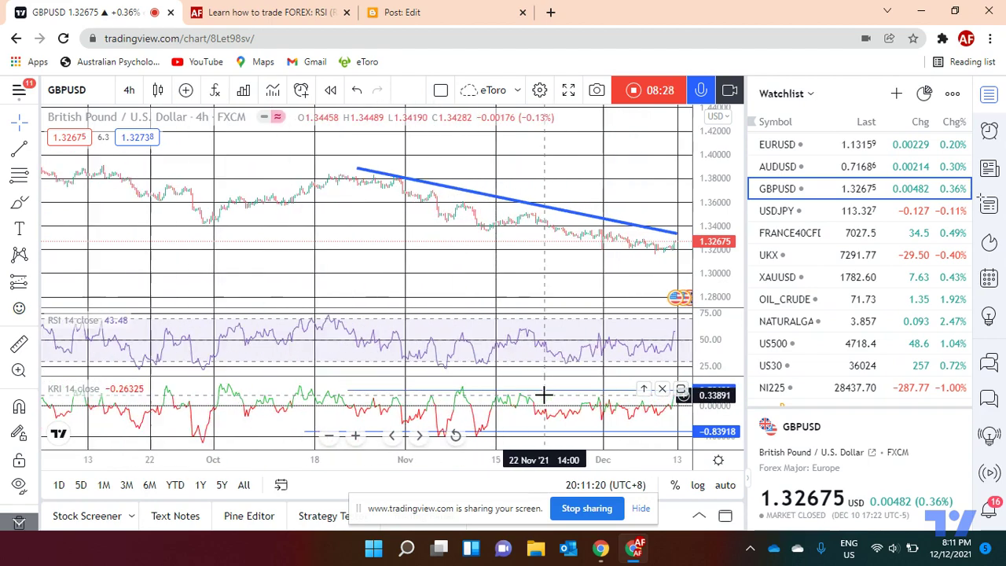
scroll(542, 394, "up", 1)
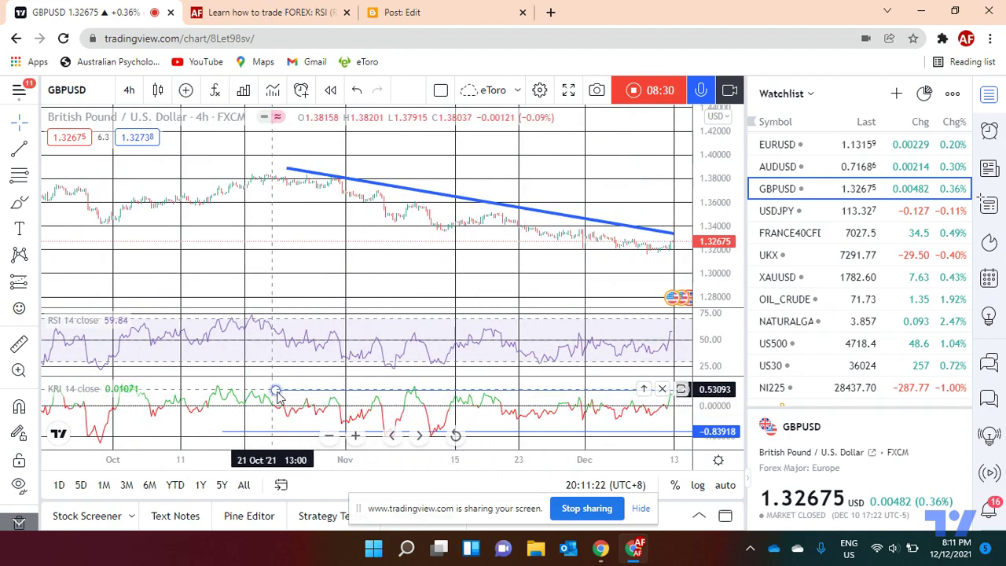
scroll(377, 395, "down", 1)
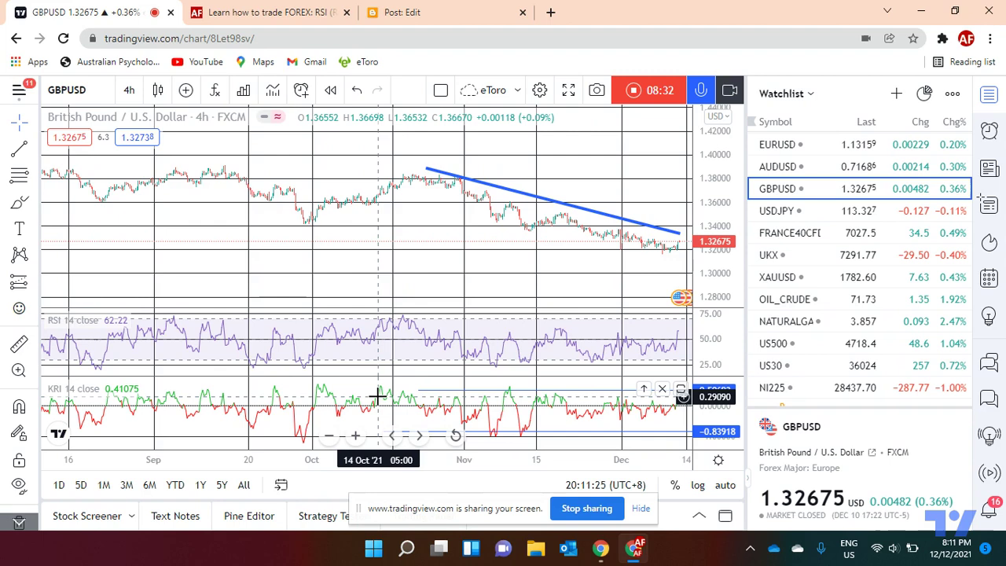
scroll(426, 404, "up", 1)
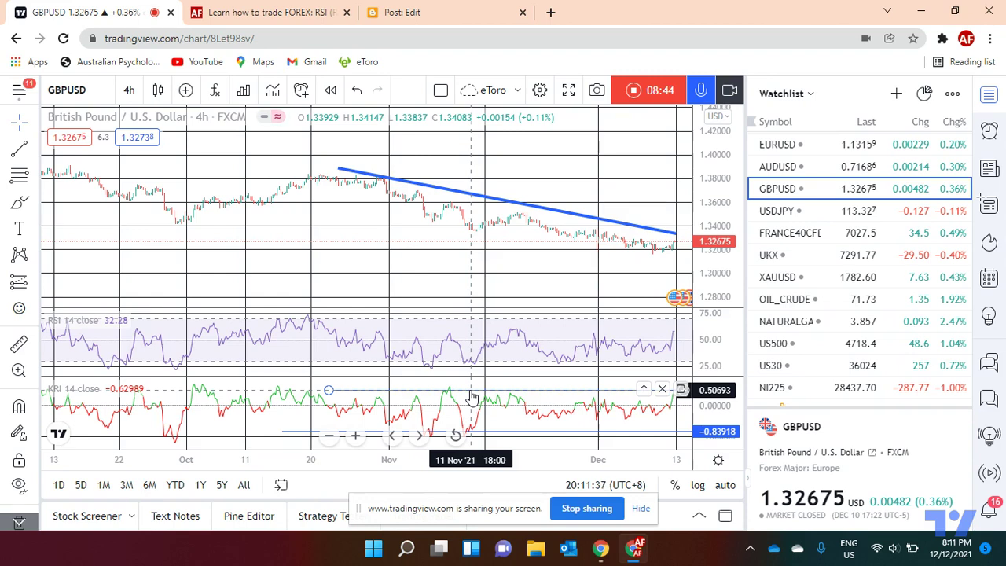
Load USDJPY from the Watchlist and scroll up through the other symbols
left_click(786, 212)
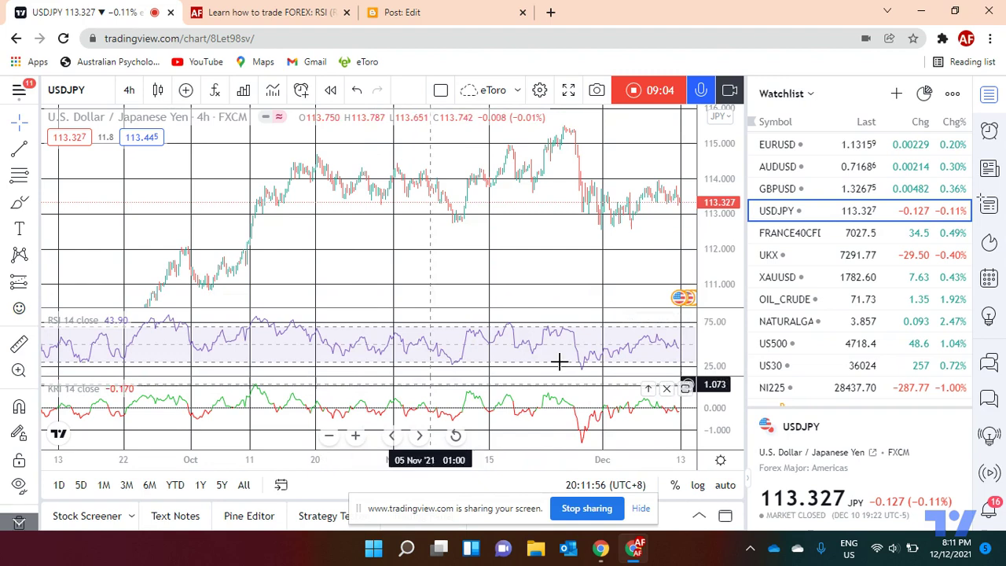
scroll(848, 196, "up", 10)
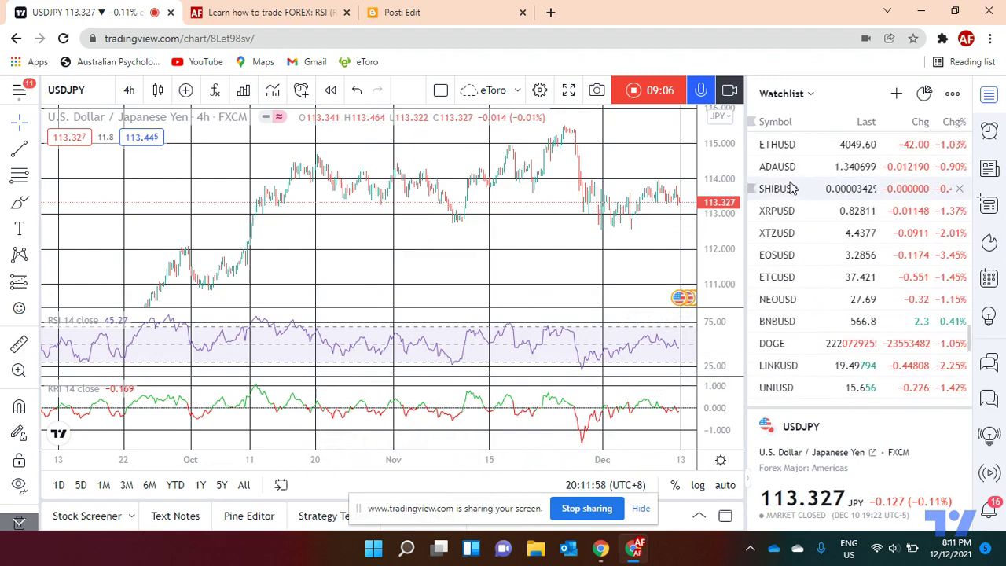
scroll(791, 192, "up", 10)
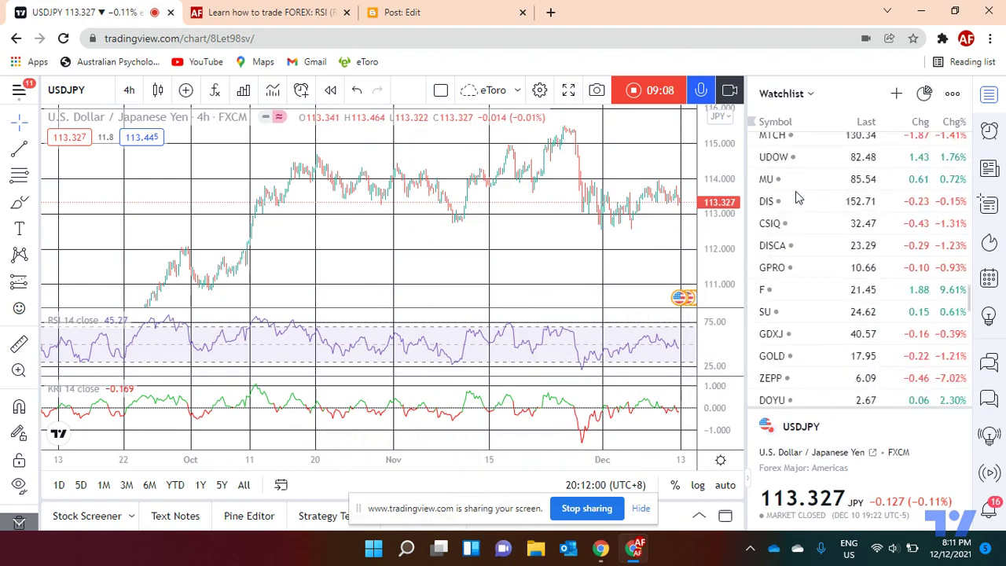
Pick GM in the Watchlist to show General Motors on the 4h chart
left_click(794, 197)
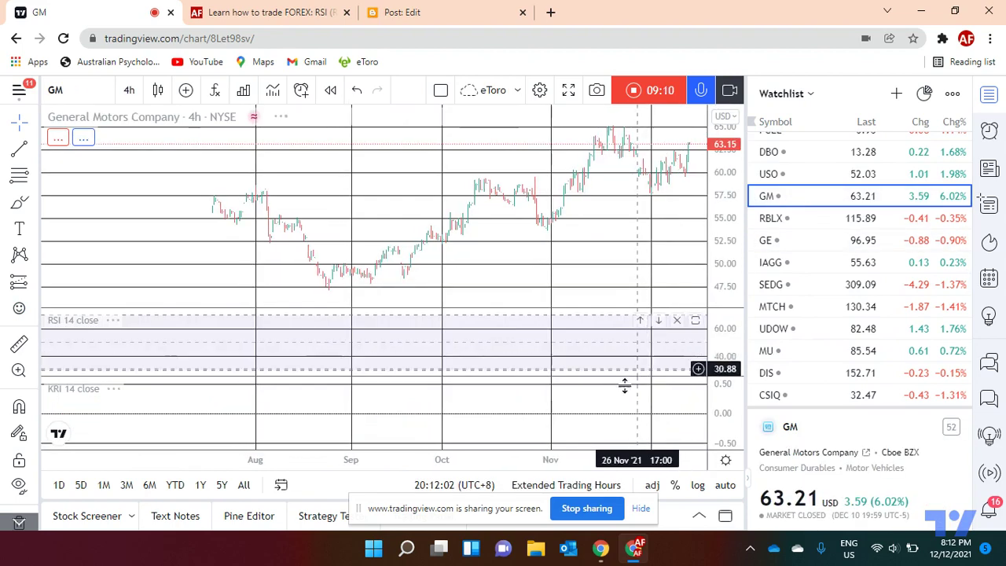